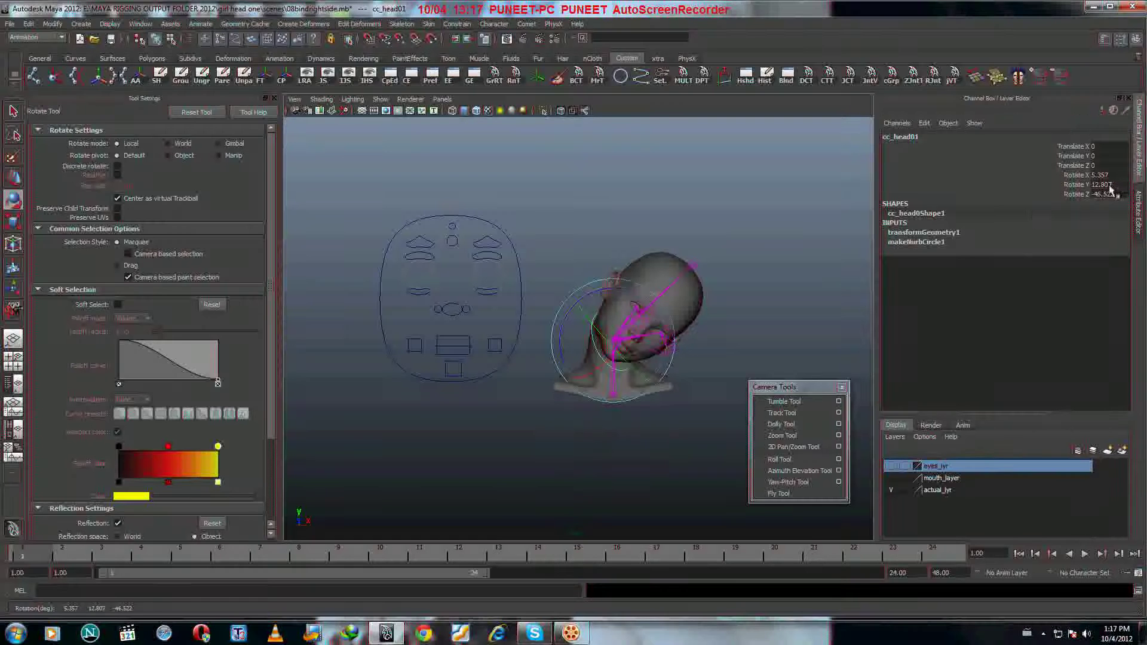
- Set the eyes control cc_eyes01's Lock value to 0
left_click(738, 298)
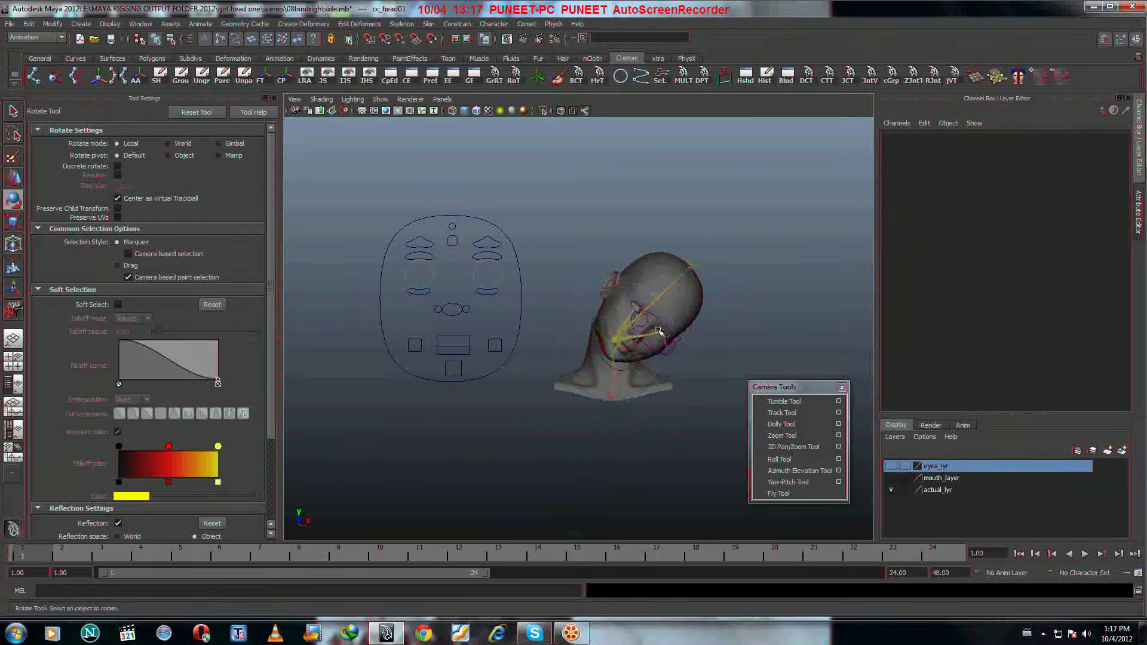
left_click(664, 316)
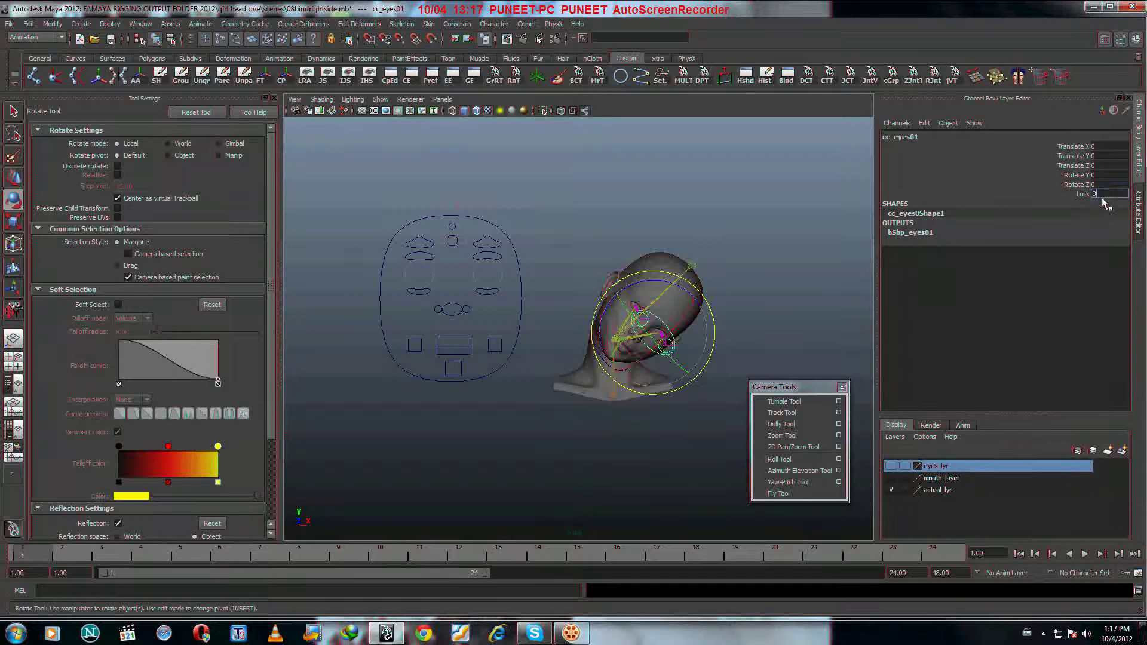
key("Return")
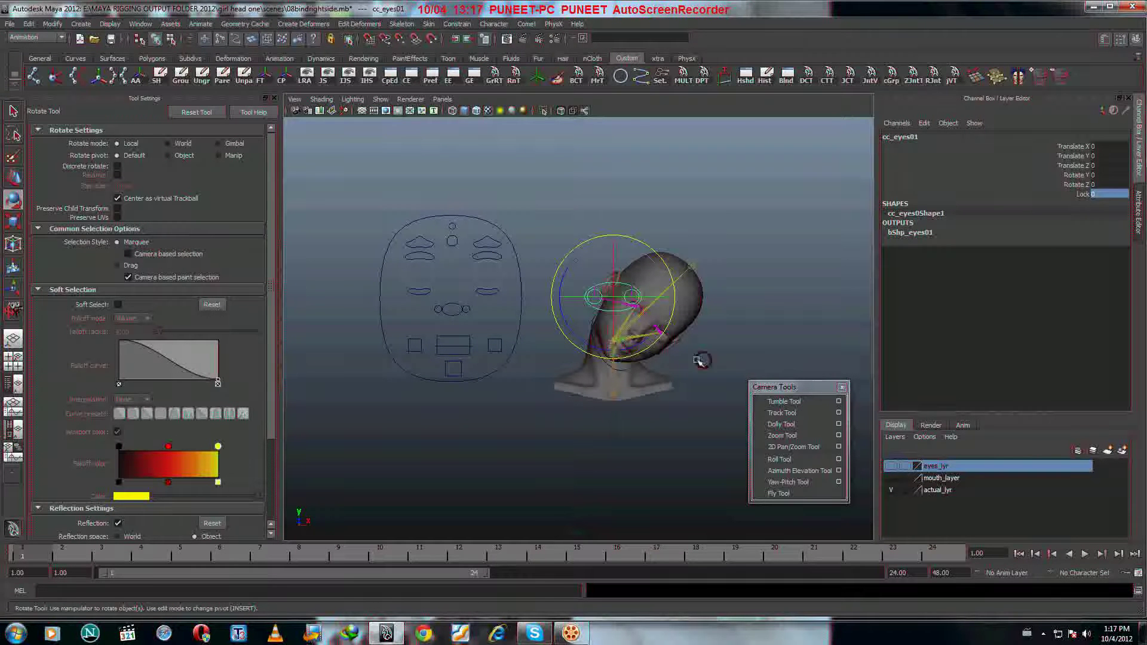
- Set Rotate X, Y and Z of the head control cc_head01 to 0
left_click(608, 363)
left_click(602, 360)
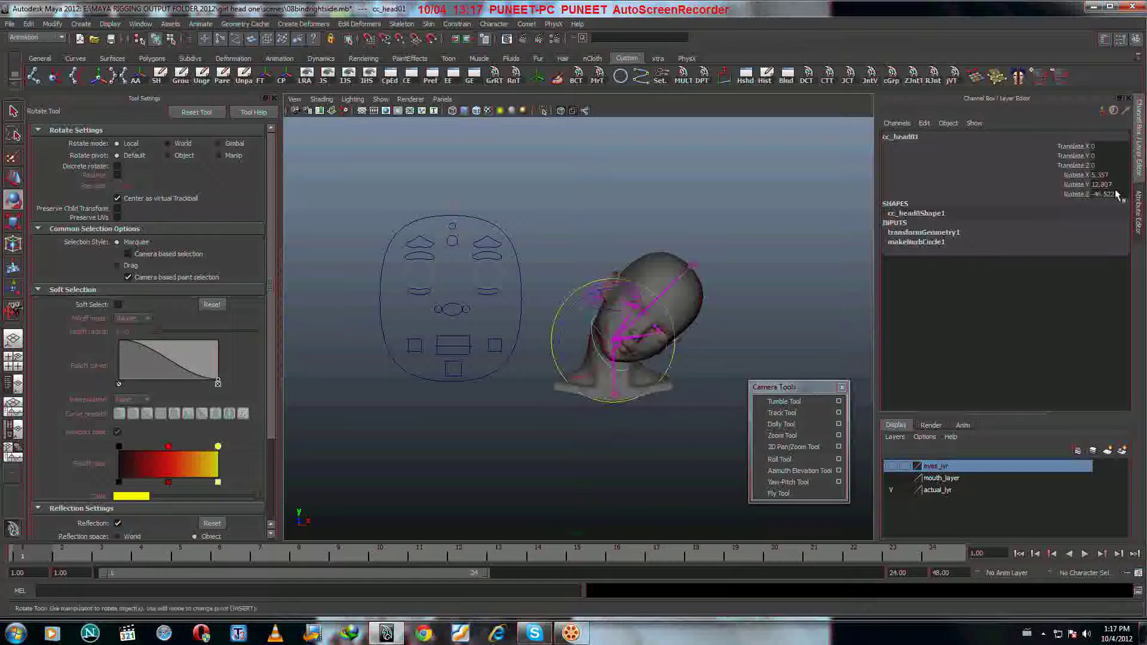
left_click_drag(1113, 195, 1115, 179)
type("0")
key("Return")
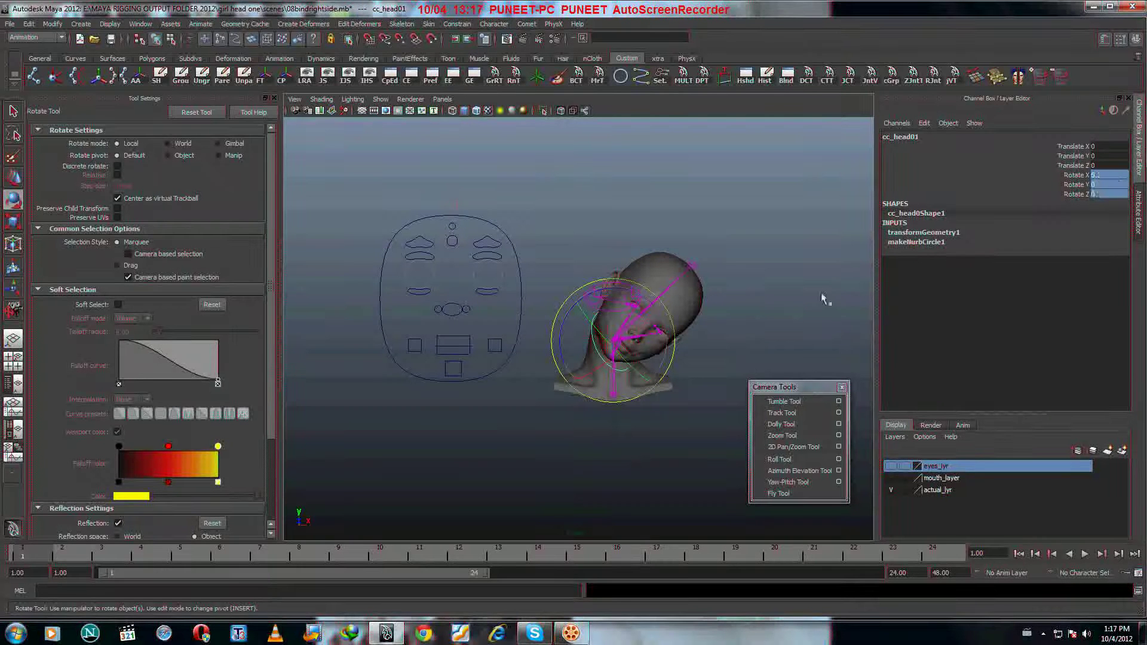
left_click(610, 443)
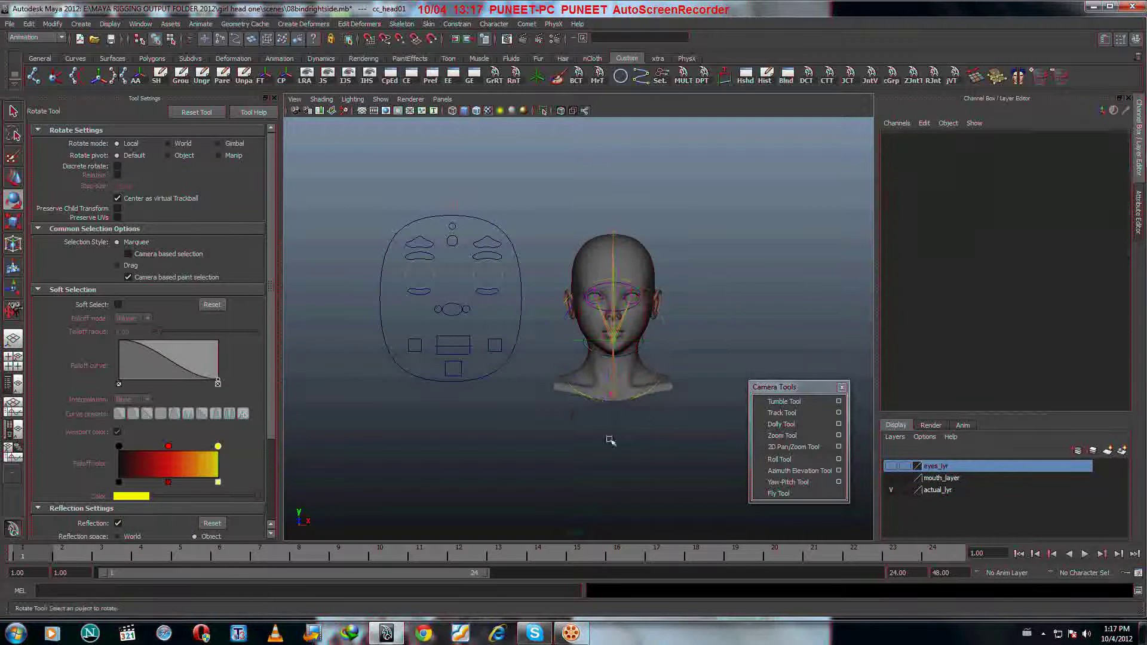
- Tilt the head by rotating the neck control loc_neck01, then undo the rotation
left_click(675, 409)
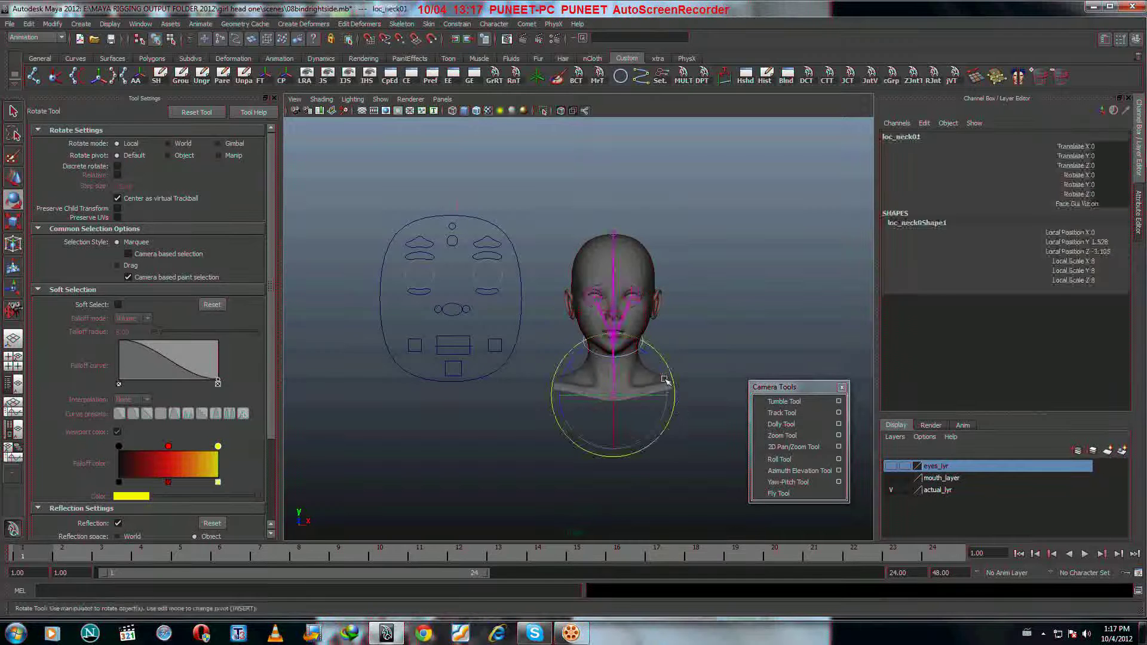
left_click_drag(663, 386, 639, 383)
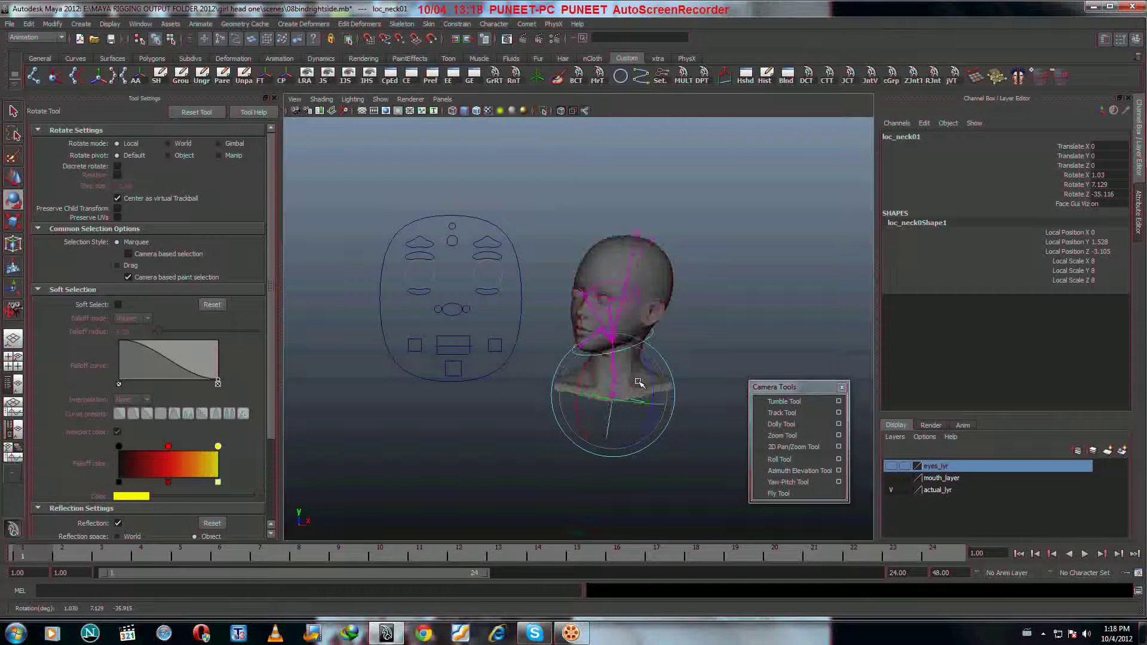
key("ctrl+z")
key("ctrl+z")
key("ctrl+z")
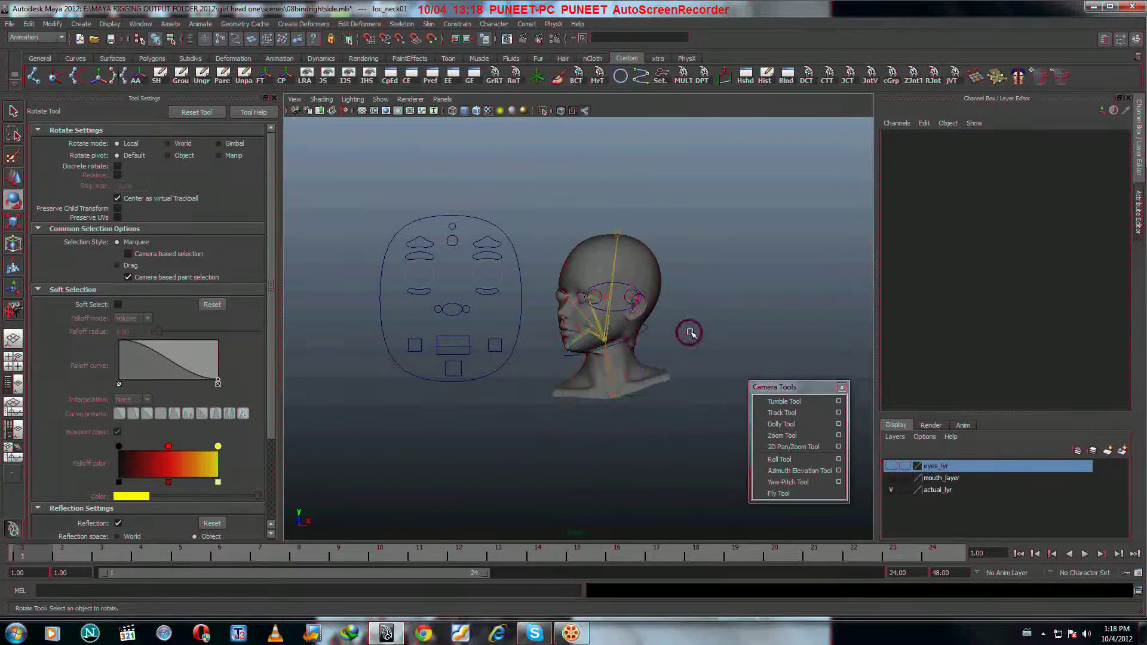
key("ctrl+z")
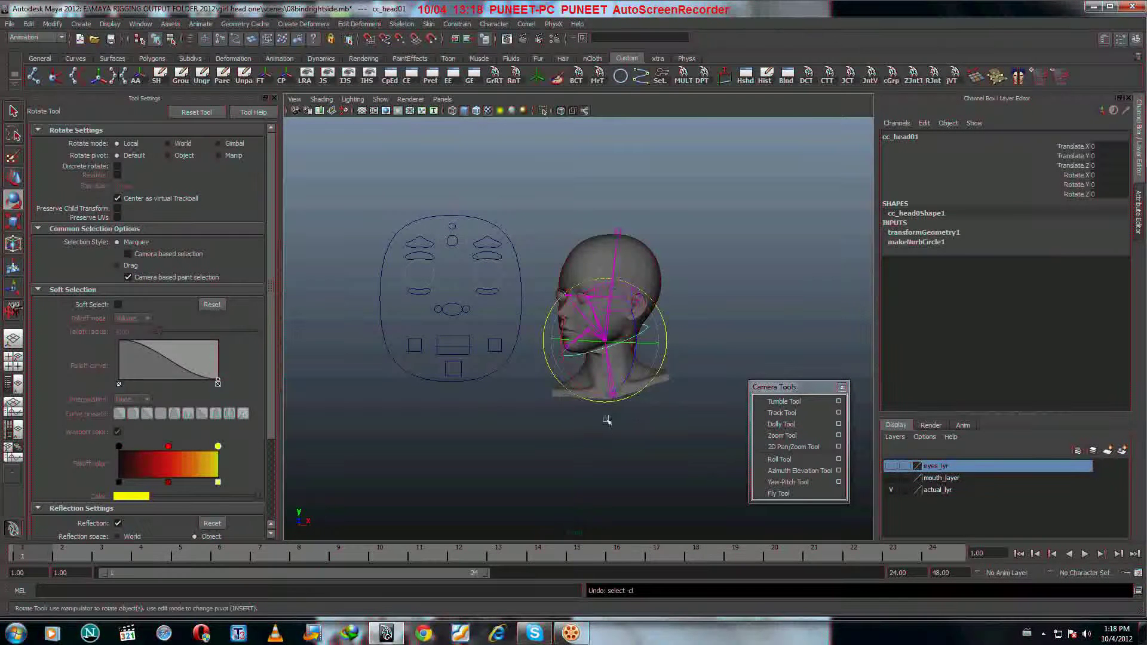
- Set loc_neck01's Rotate X, Y and Z to 0
left_click_drag(605, 418, 649, 419)
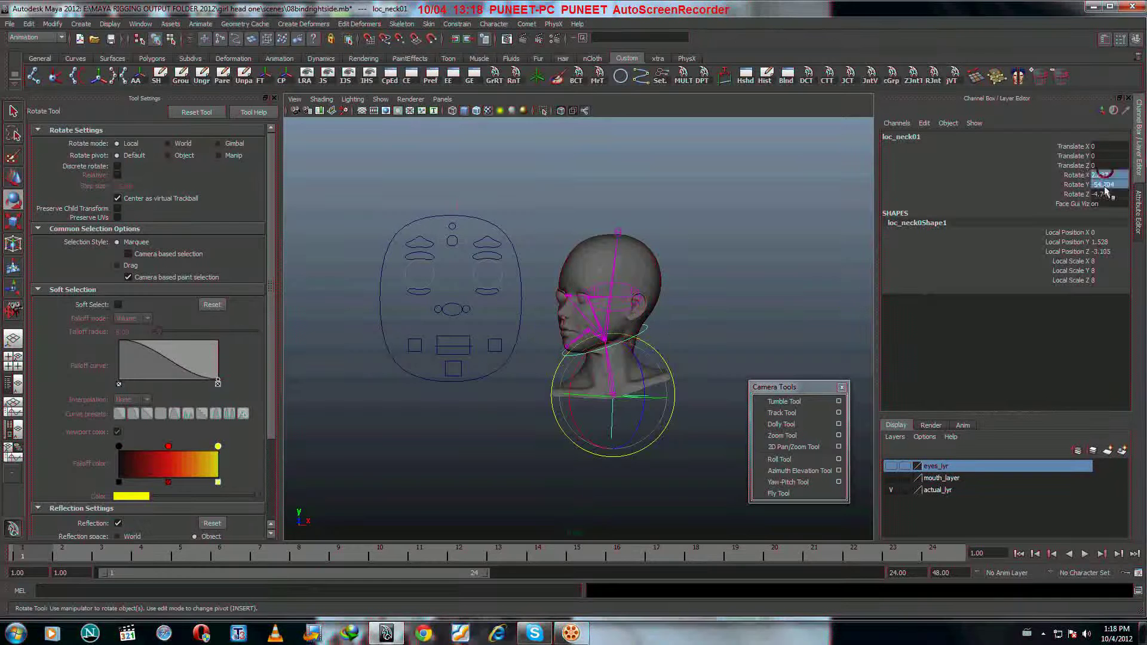
left_click_drag(1101, 174, 1100, 194)
type("0")
key("Return")
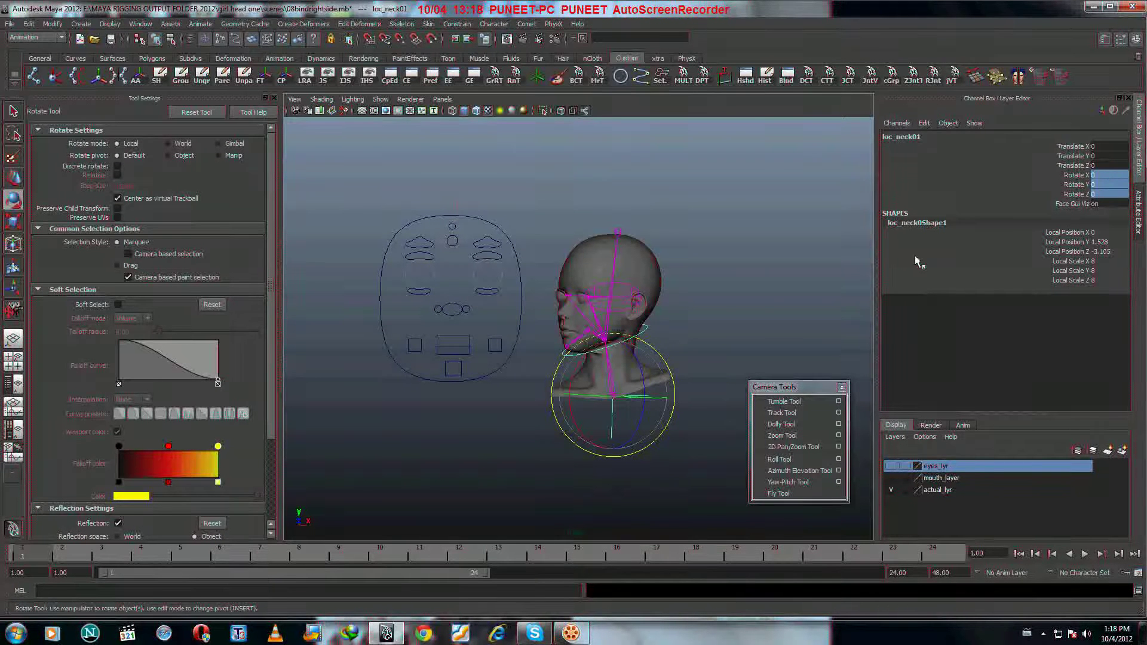
left_click(744, 328)
scroll(744, 328, "up", 1)
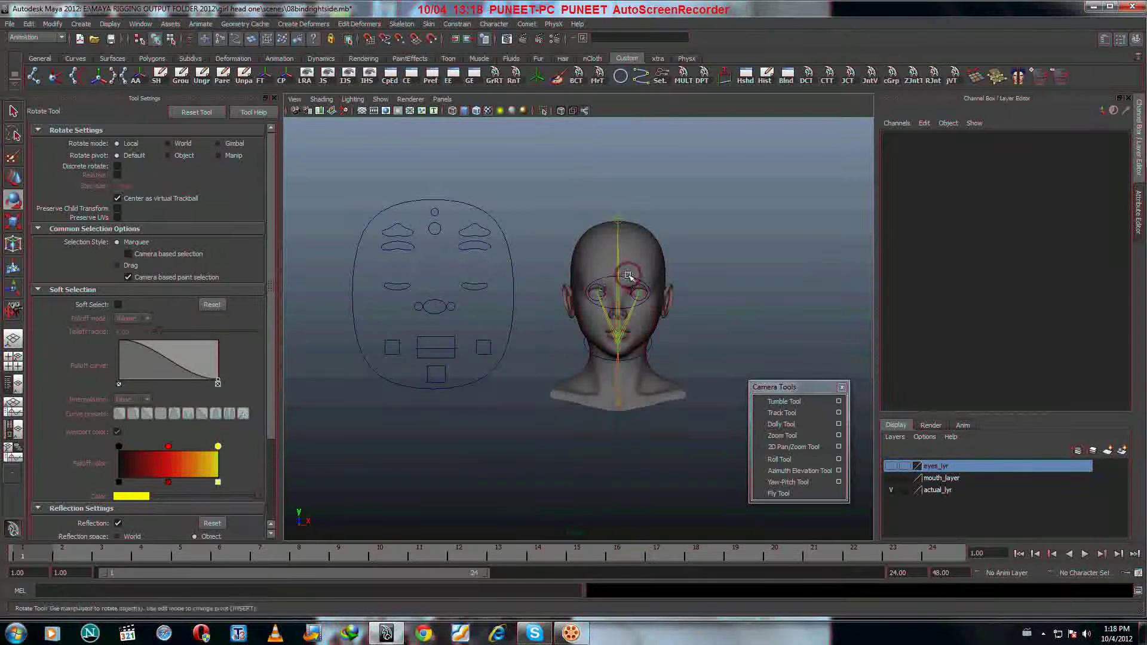
- Test moving and rotating the eyes control cc_eyes01, undoing each change
left_click(625, 278)
key("w")
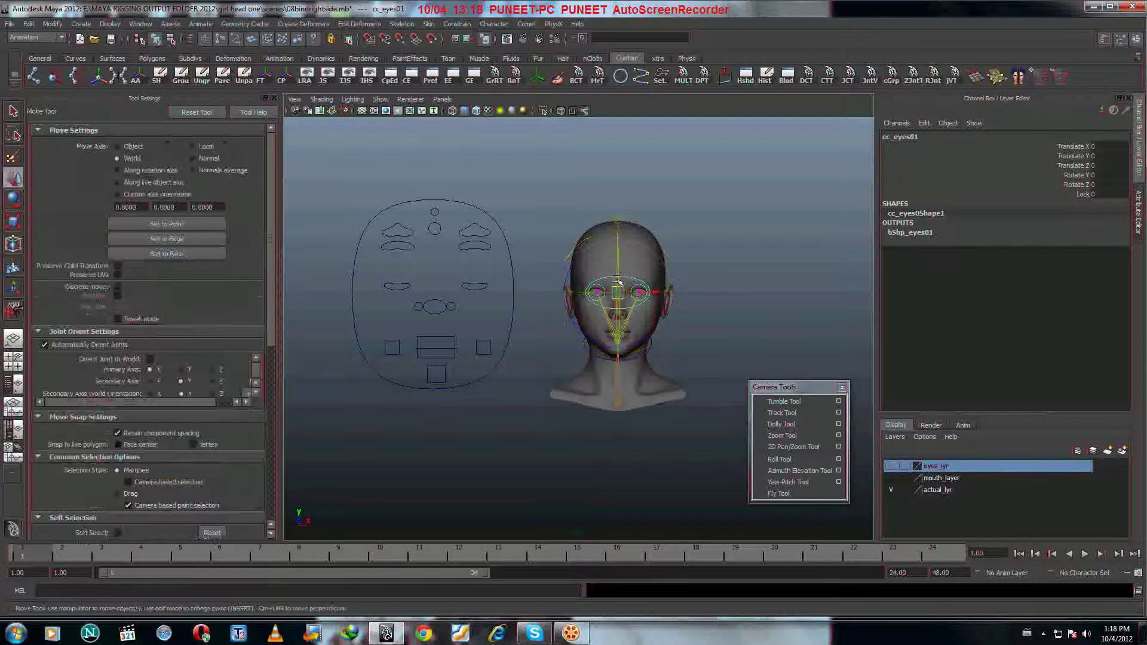
left_click_drag(624, 279, 614, 332)
key("ctrl+z")
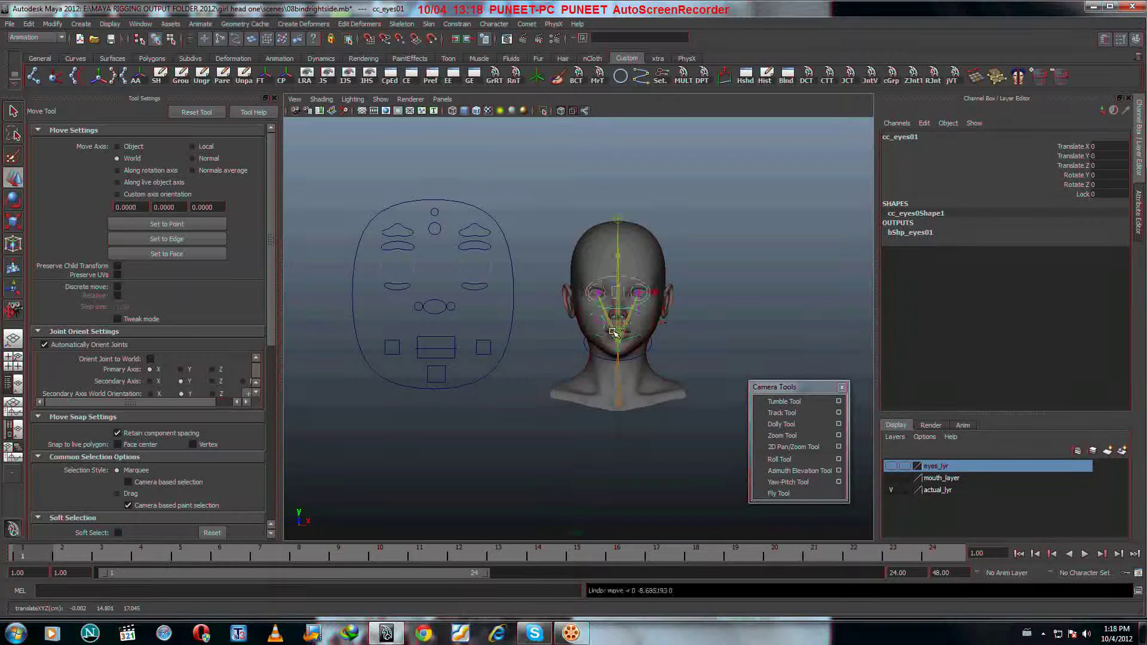
key("e")
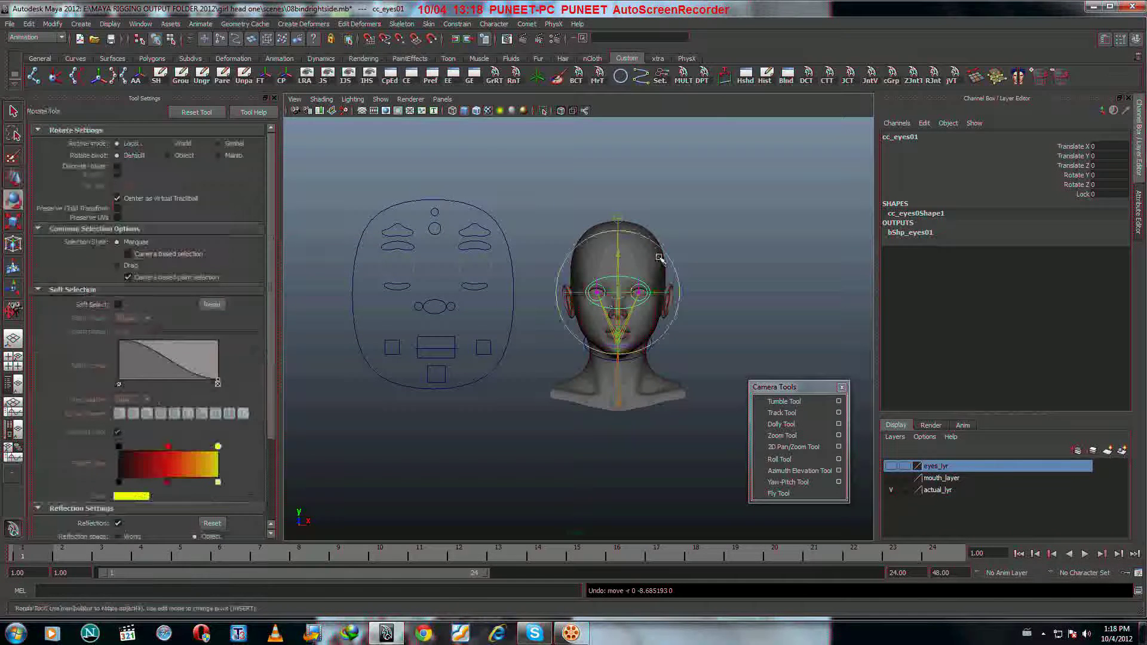
left_click_drag(659, 256, 622, 302)
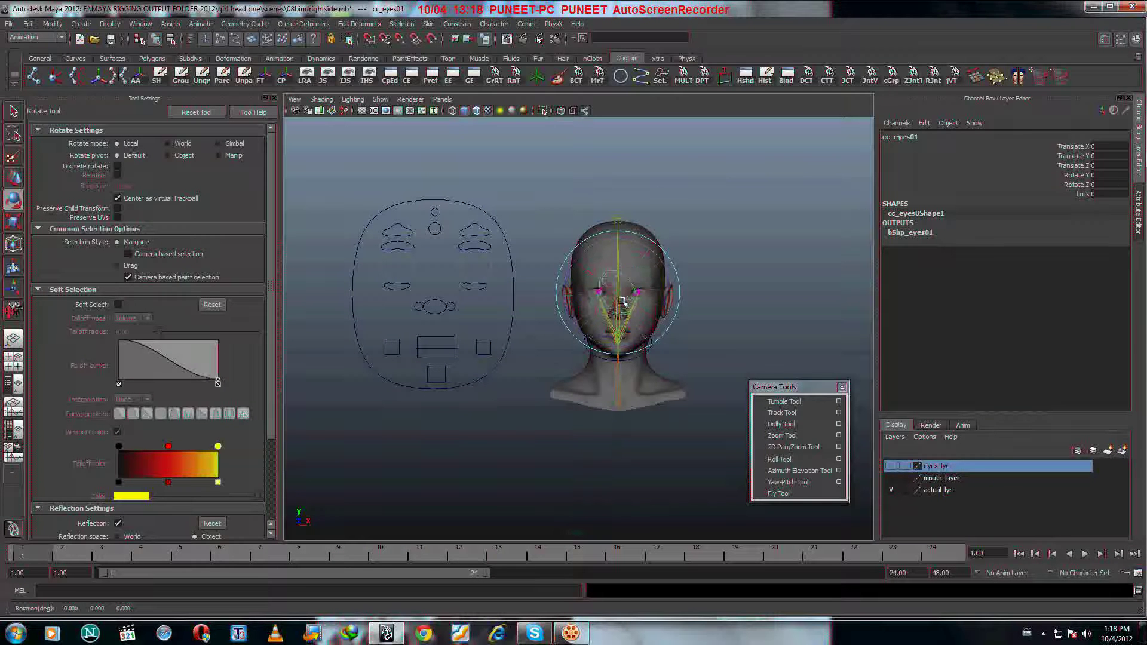
key("ctrl+z")
- Inspect cc_eyes01 in the Attribute Editor and zero its Rotate Y and Rotate Z
key("w")
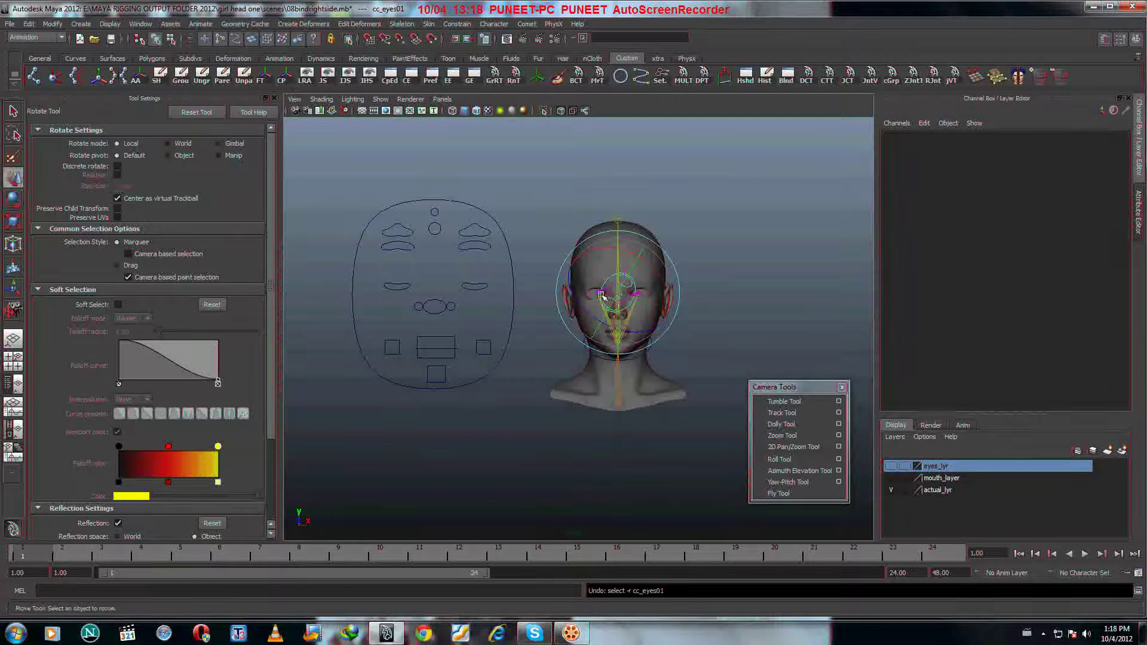
left_click(1138, 196)
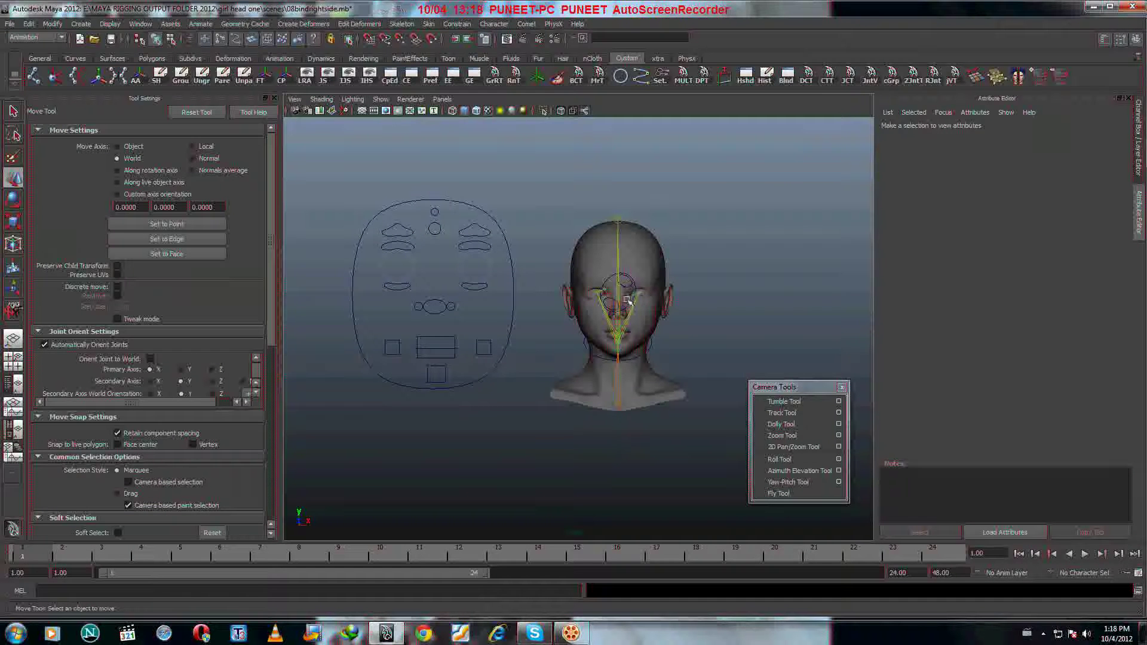
left_click(610, 279)
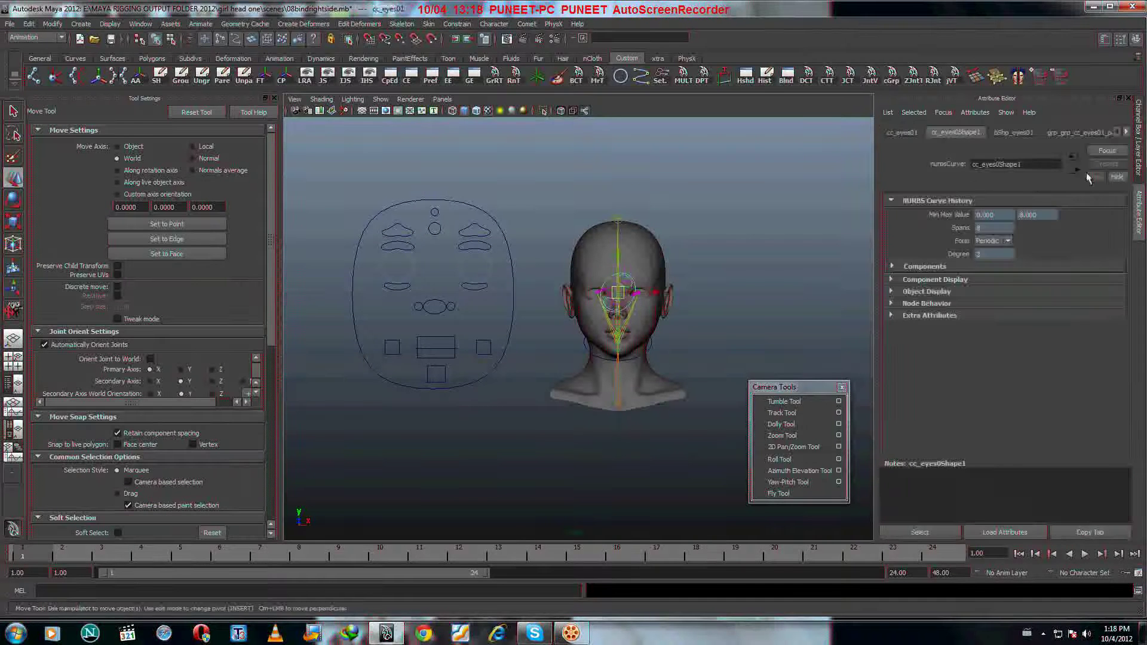
left_click(1137, 162)
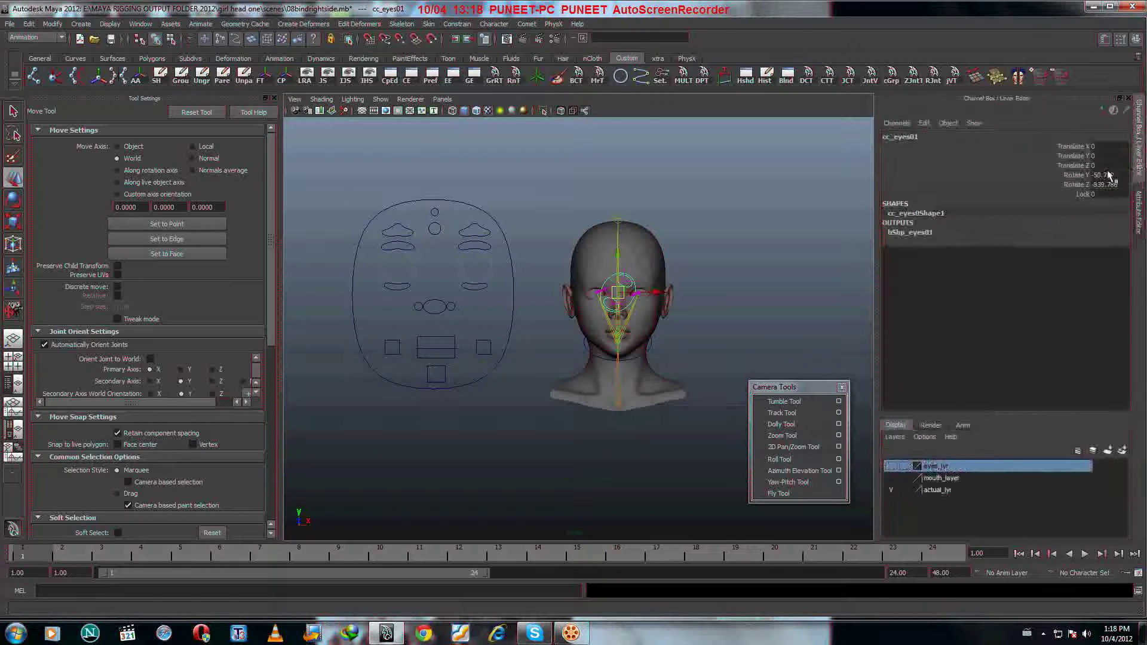
left_click_drag(1105, 175, 1107, 184)
double_click(1107, 184)
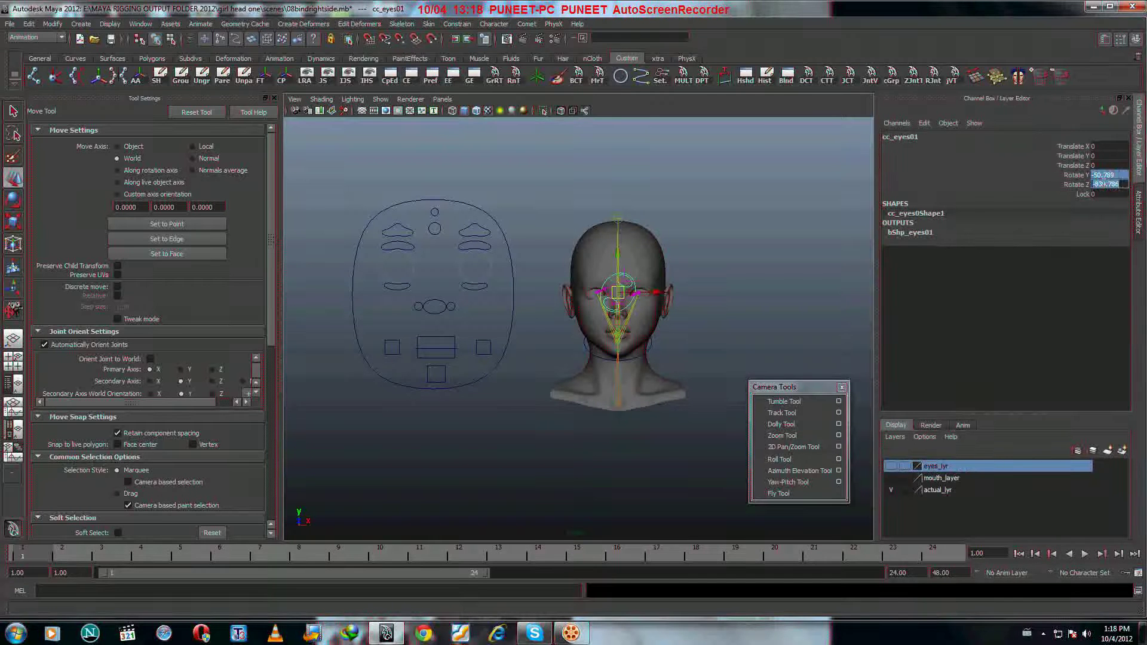
left_click(753, 275)
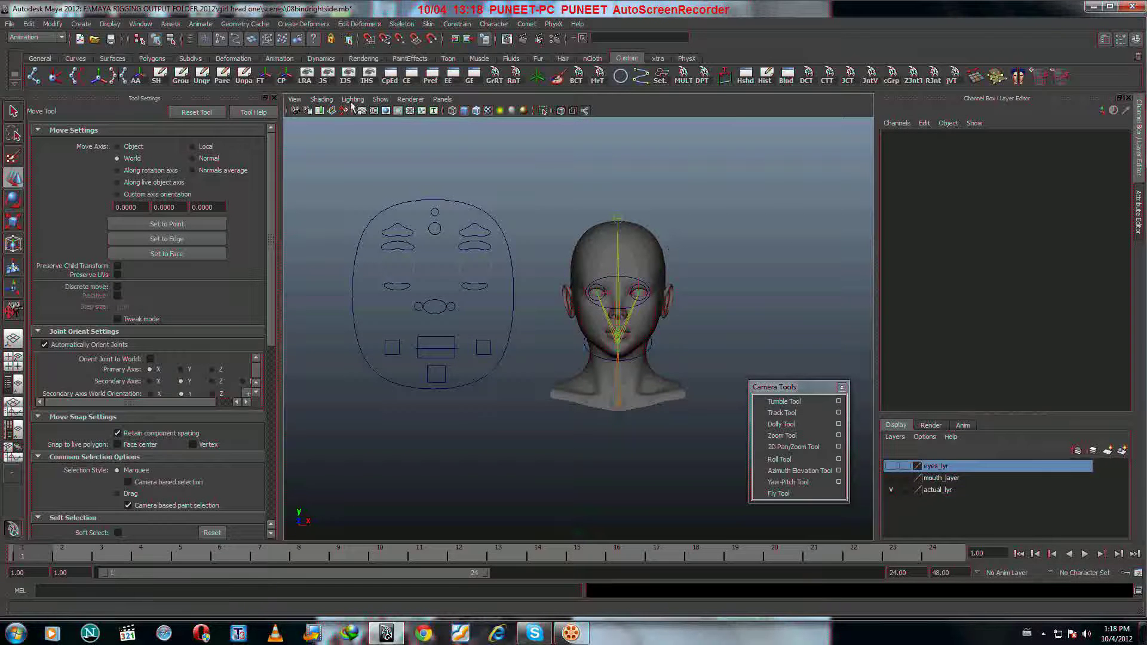
- Turn on Wireframe on Shaded for the head in the viewport
left_click(323, 100)
left_click(340, 208)
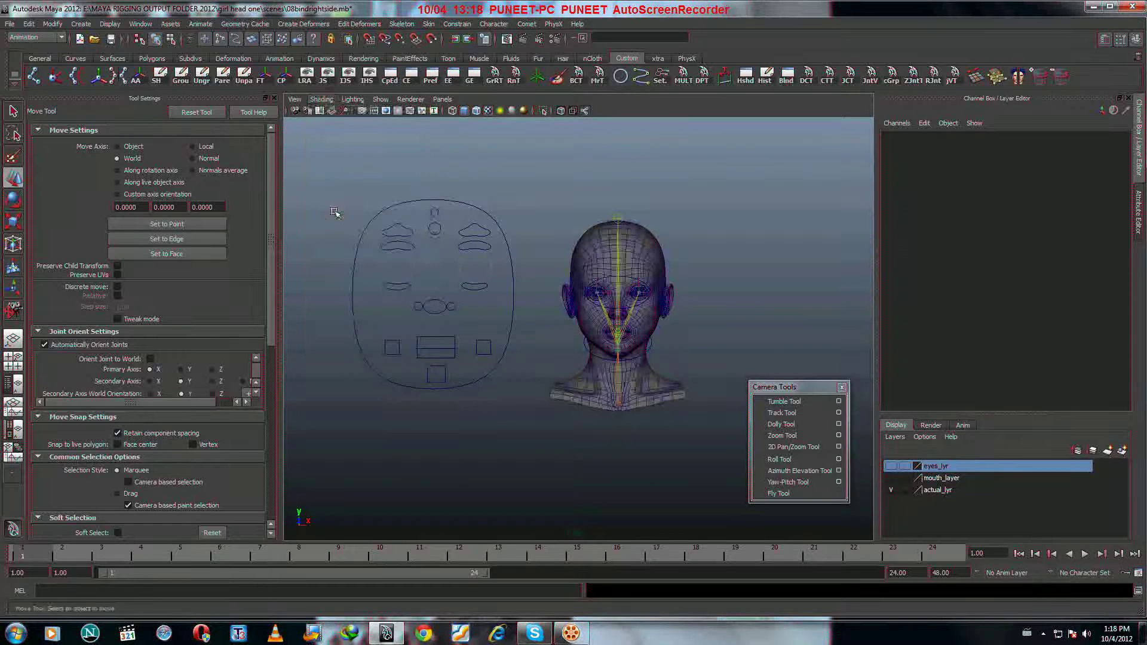
scroll(629, 272, "up", 4)
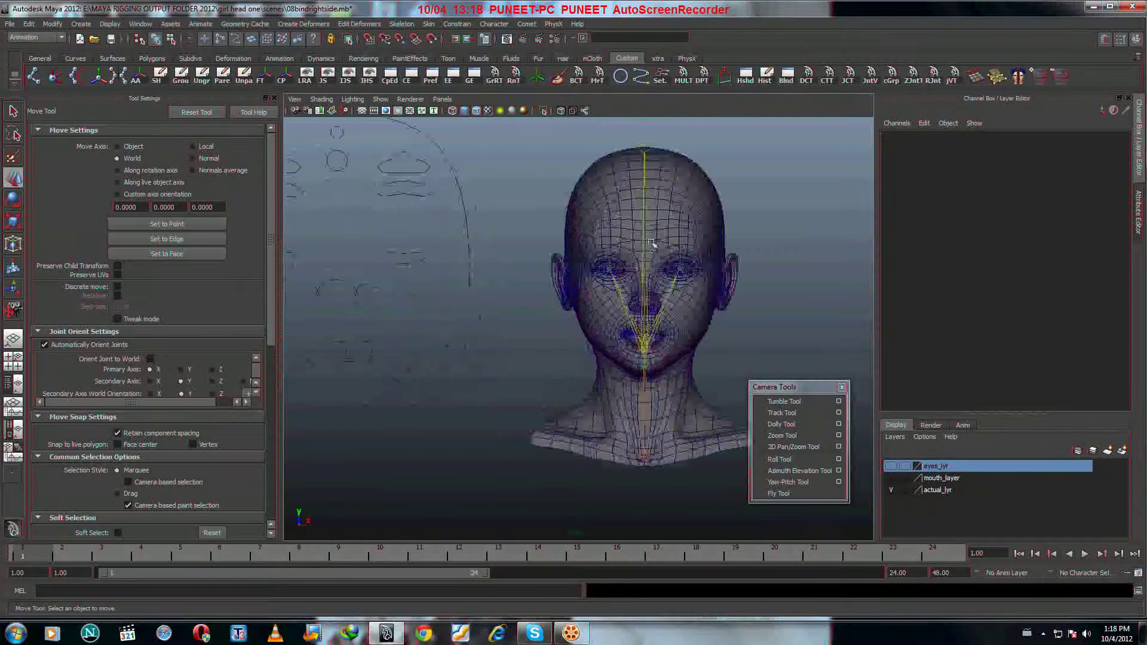
- Move the cc_eyes01 control up toward the forehead, then undo the move
left_click(651, 242)
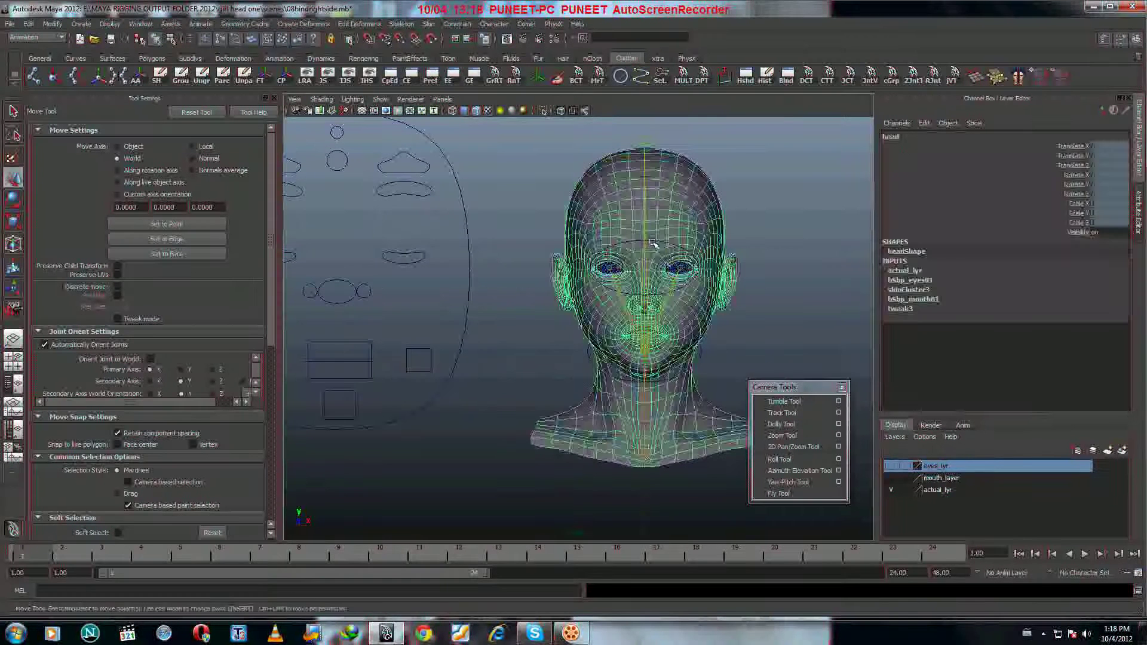
left_click(651, 241)
left_click_drag(643, 258, 648, 223)
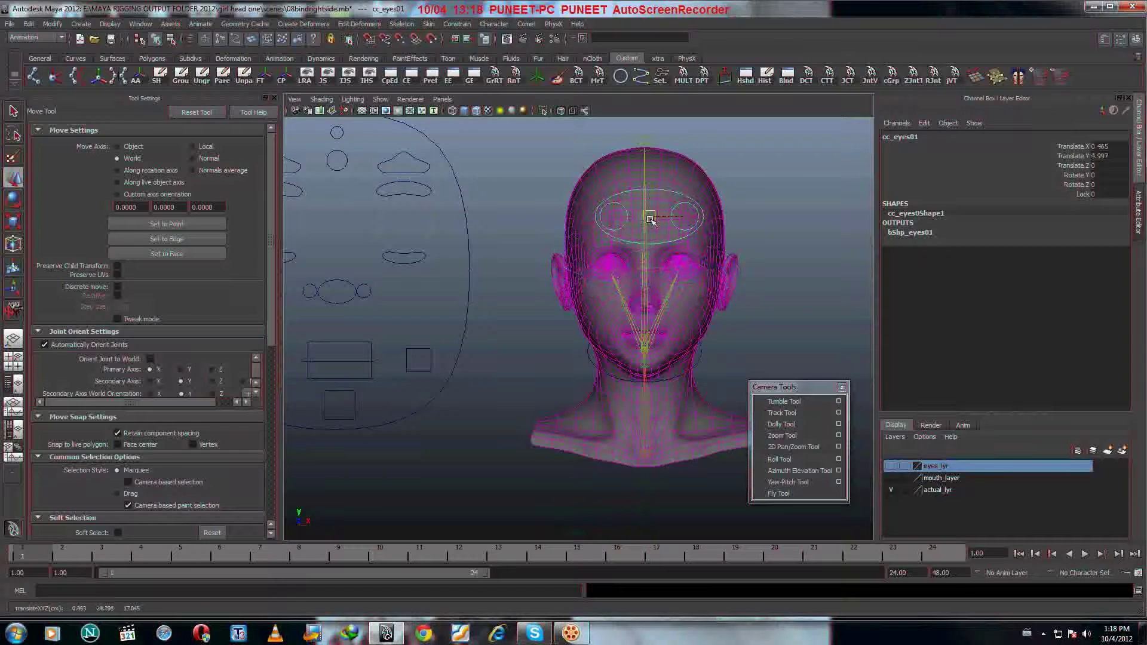
key("ctrl+z")
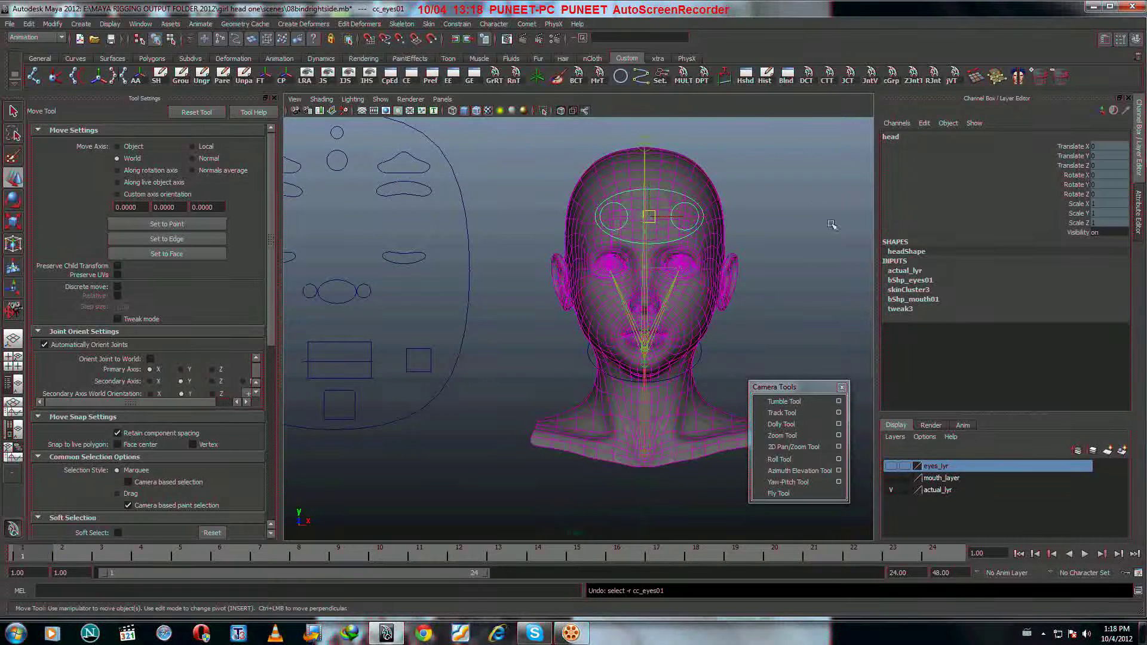
- Set cc_eyes01's Translate X and Translate Y to 0
left_click(680, 193)
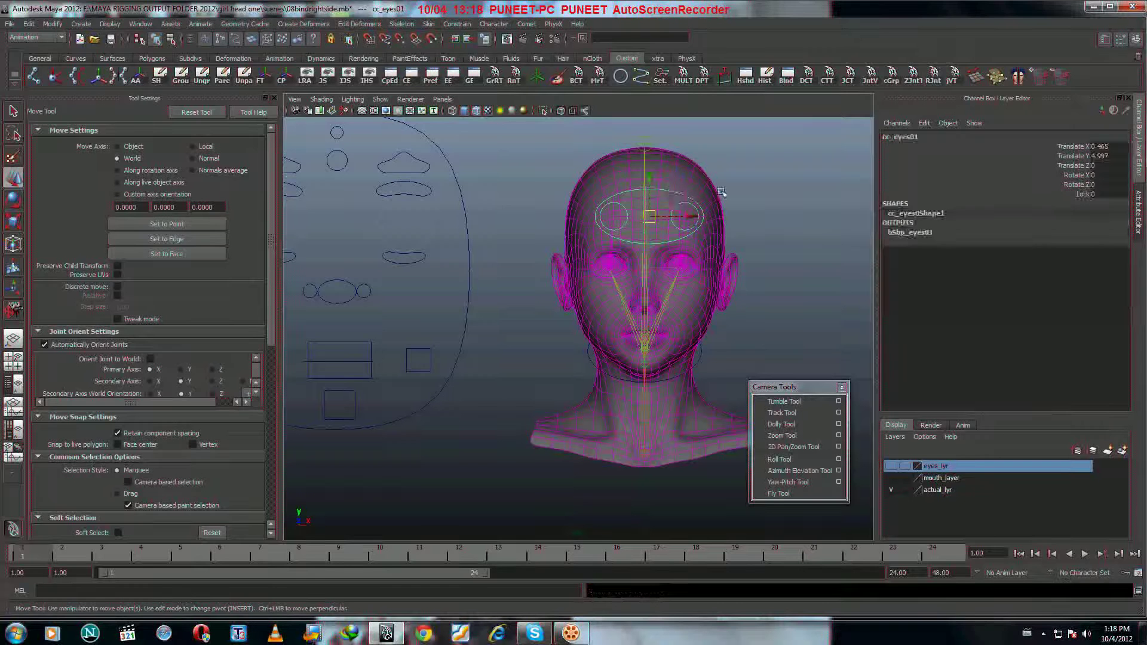
double_click(1118, 147)
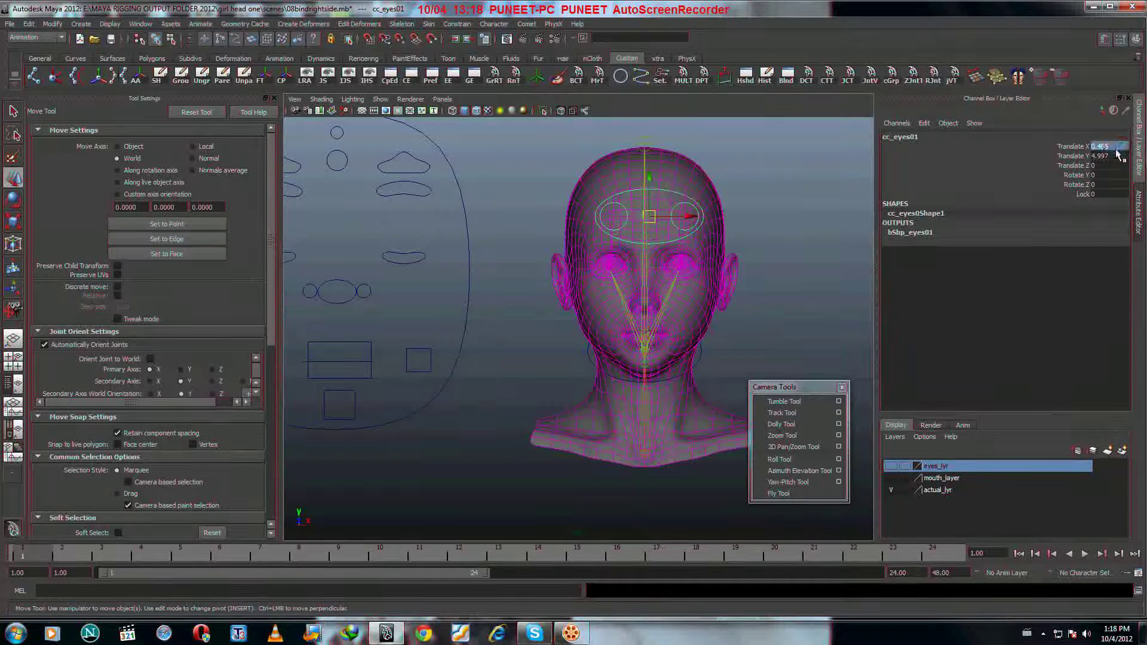
left_click_drag(1118, 151, 1116, 157)
type("0")
key("Return")
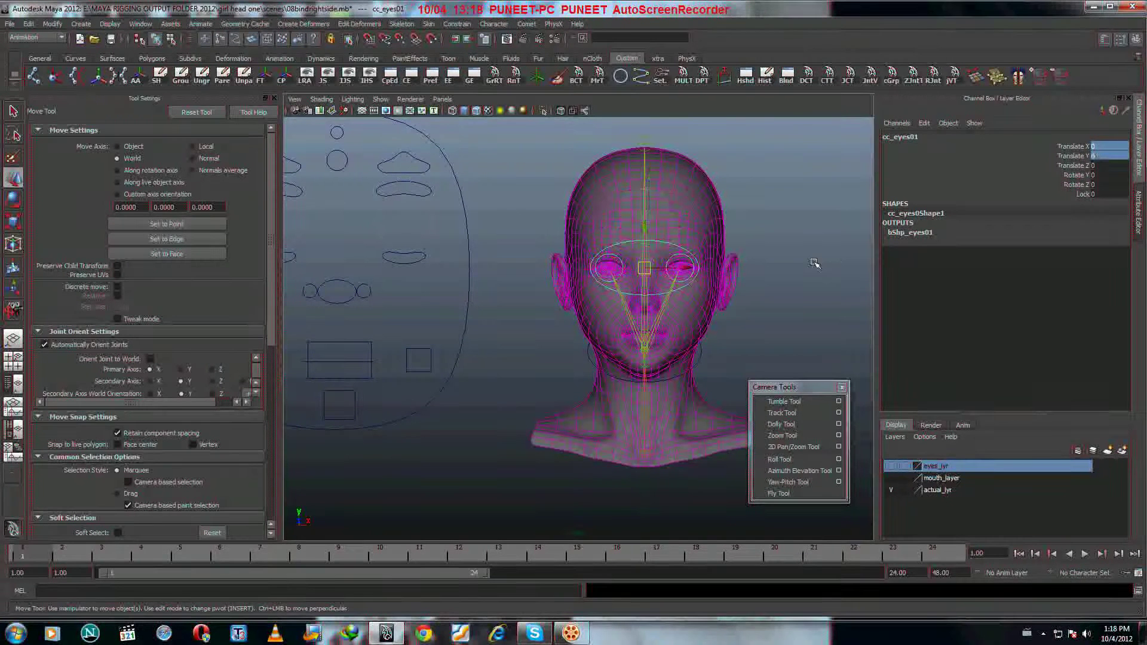
left_click(815, 263)
- Turn off Wireframe on Shaded and zoom out to the face board
left_click(321, 100)
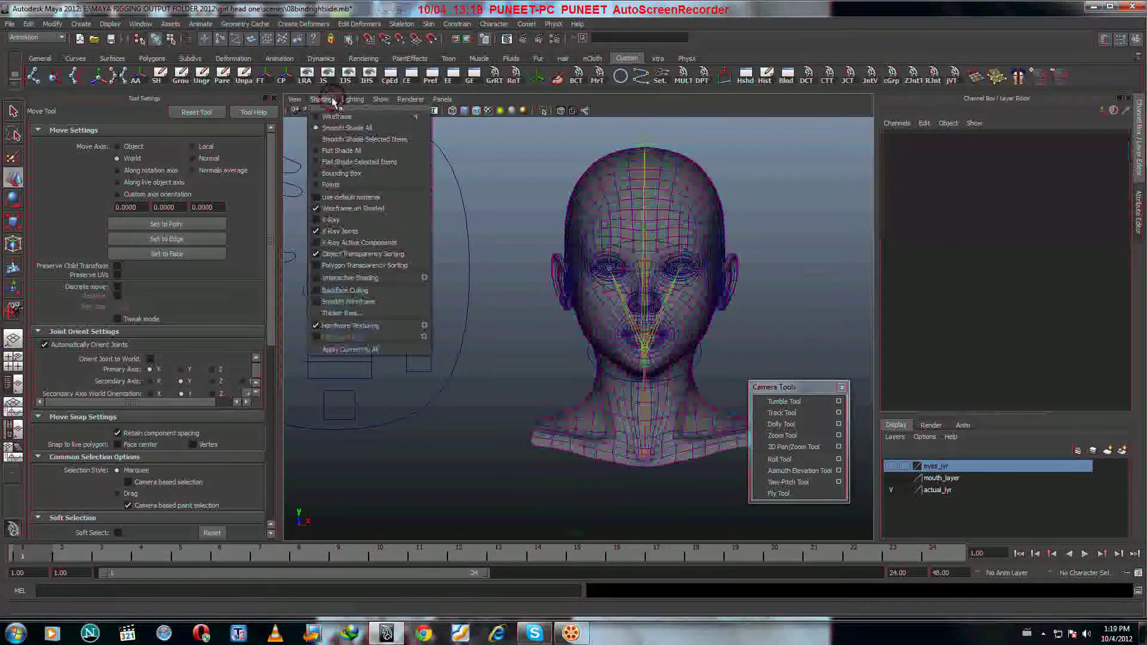
left_click(354, 209)
scroll(418, 212, "down", 3)
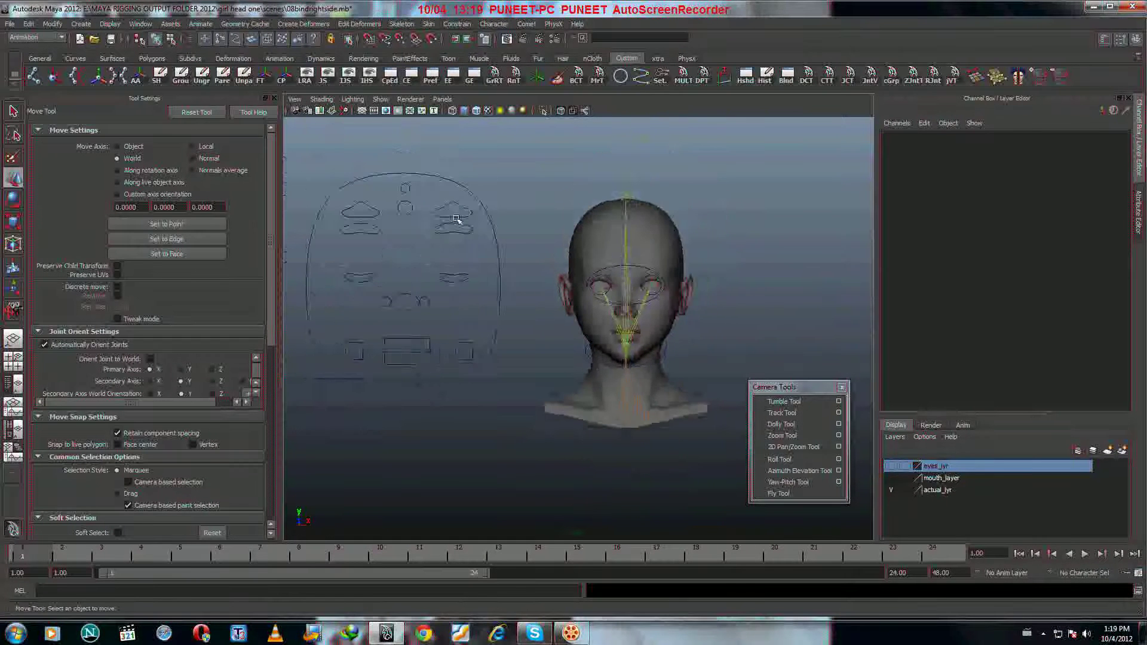
- Test the leftBlenk, rightBlink, RightTwitch and Left_twitch controls by moving each one
left_click(469, 225)
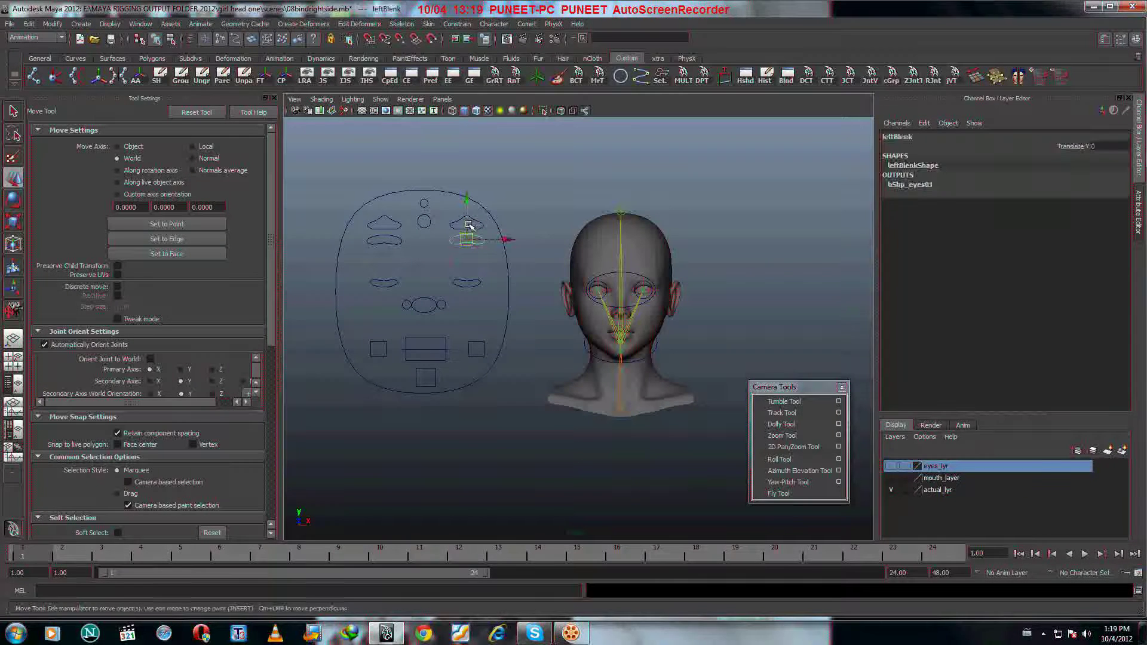
left_click_drag(466, 239, 467, 200)
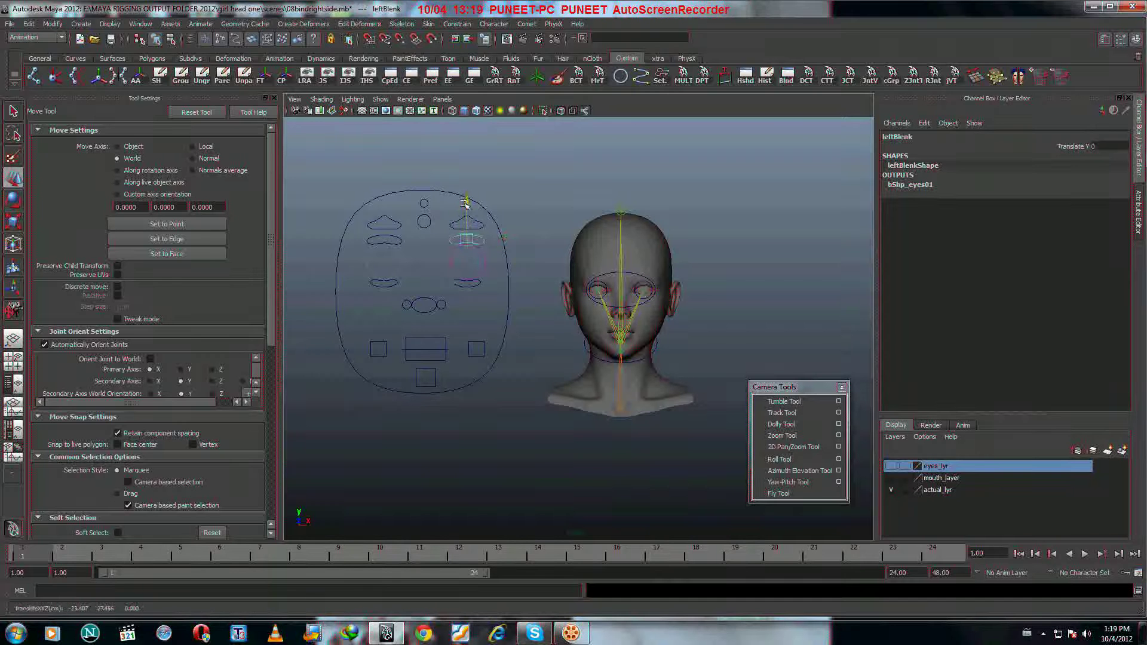
left_click(390, 239)
left_click(389, 236)
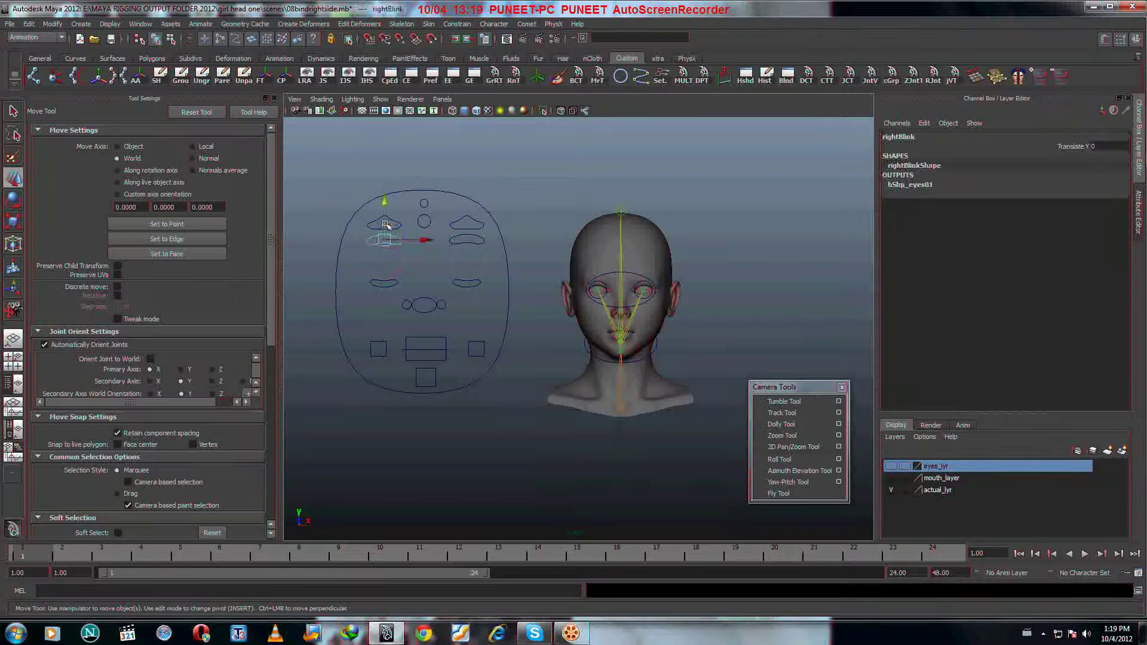
mouse_move(385, 225)
left_mouse_down()
mouse_move(385, 266)
mouse_move(384, 214)
left_mouse_up()
left_click(394, 285)
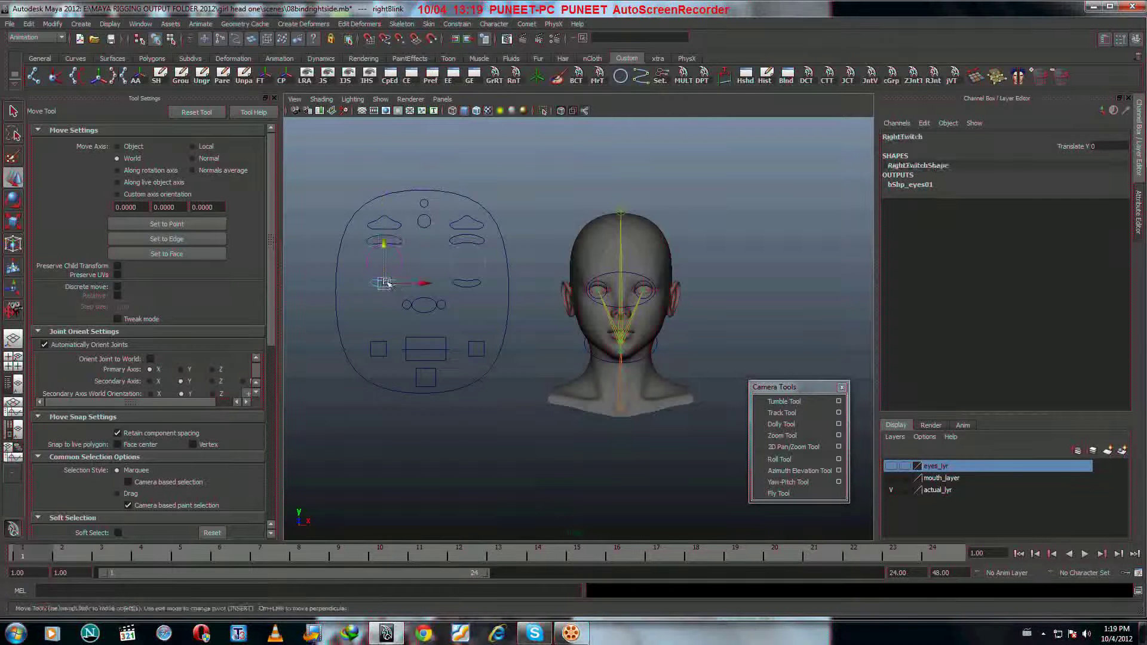
mouse_move(394, 285)
left_mouse_down()
mouse_move(389, 248)
mouse_move(385, 283)
left_mouse_up()
left_click(468, 284)
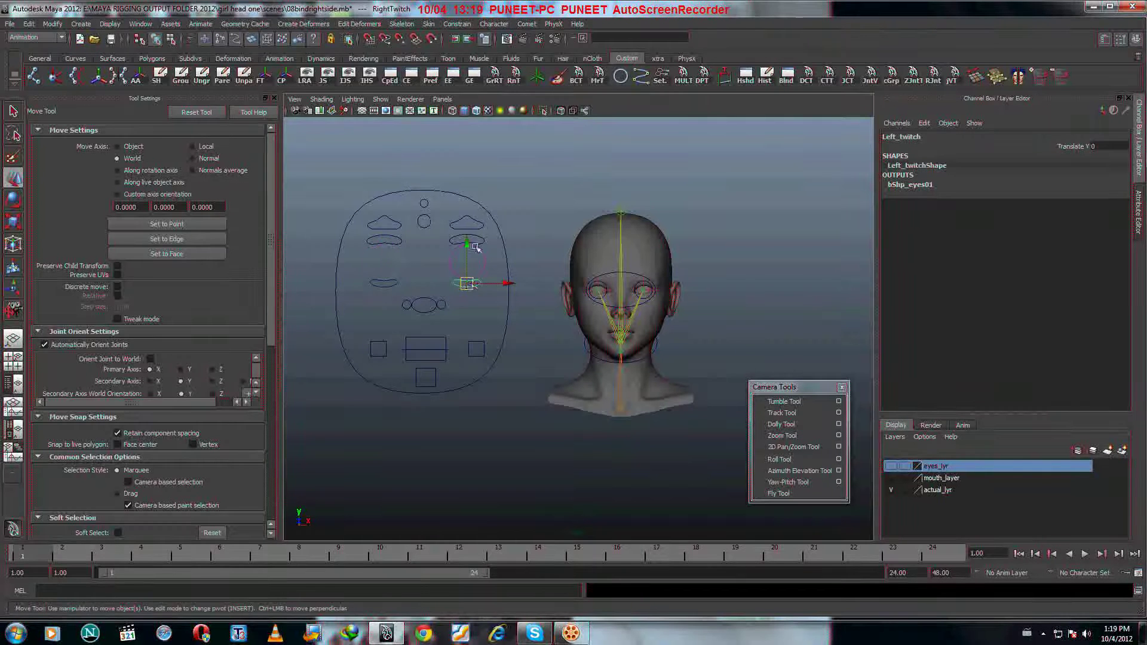
left_click_drag(477, 248, 455, 303)
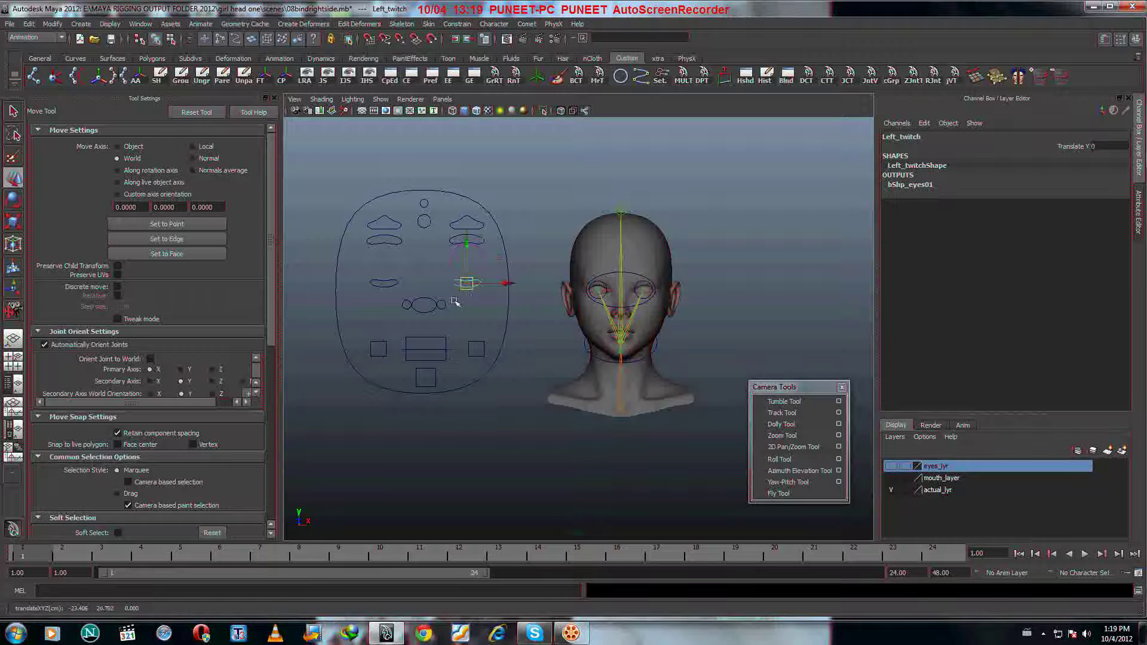
left_click(391, 223)
- Raise the rightBrowRaise and leftBrowRaise controls to Translate Y 3
left_click(392, 223)
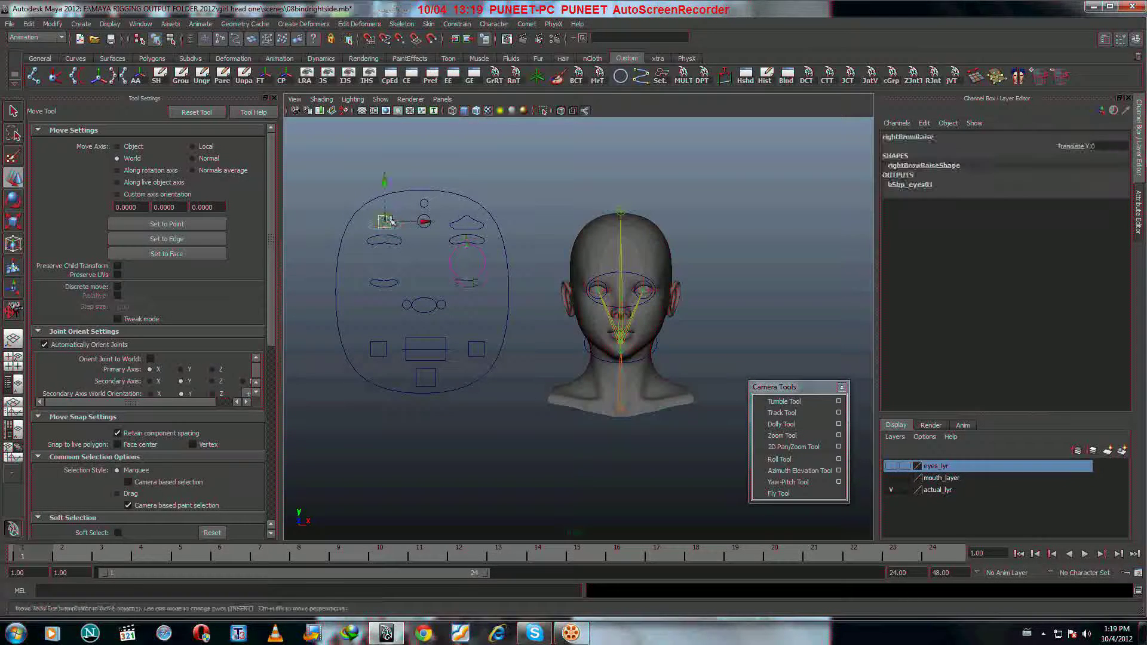
mouse_move(388, 222)
left_mouse_down()
mouse_move(391, 185)
mouse_move(389, 208)
left_mouse_up()
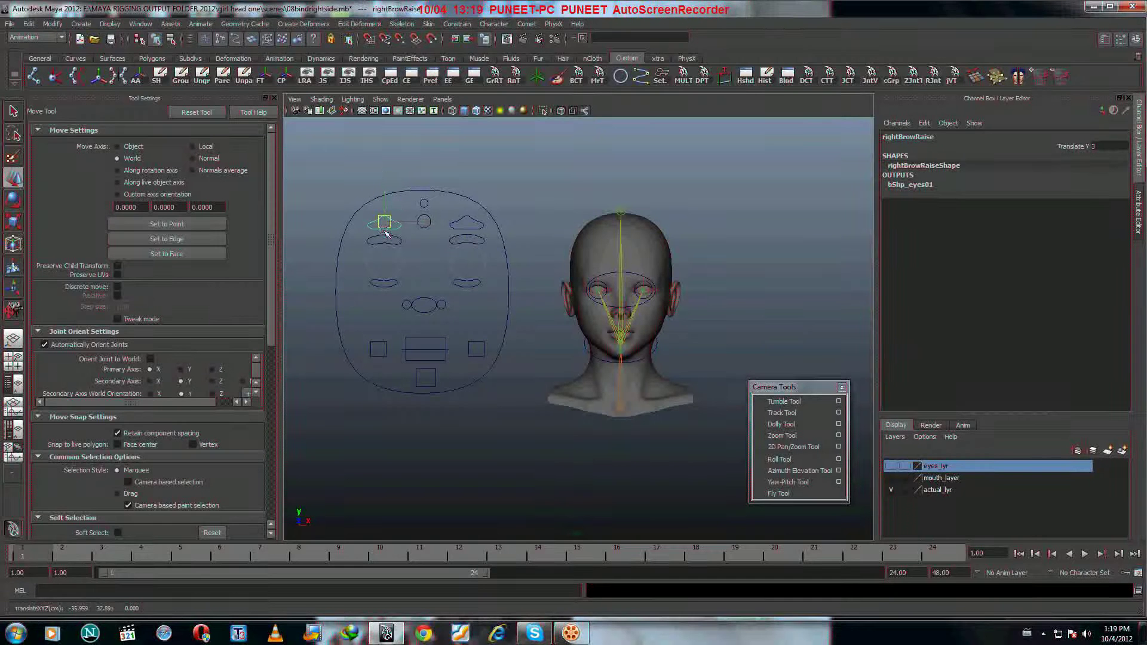
left_click(468, 225)
left_click_drag(471, 229, 423, 205)
- Try the Sad_upset control, then raise shocked to Translate Y 3 and undo it
left_click(425, 220)
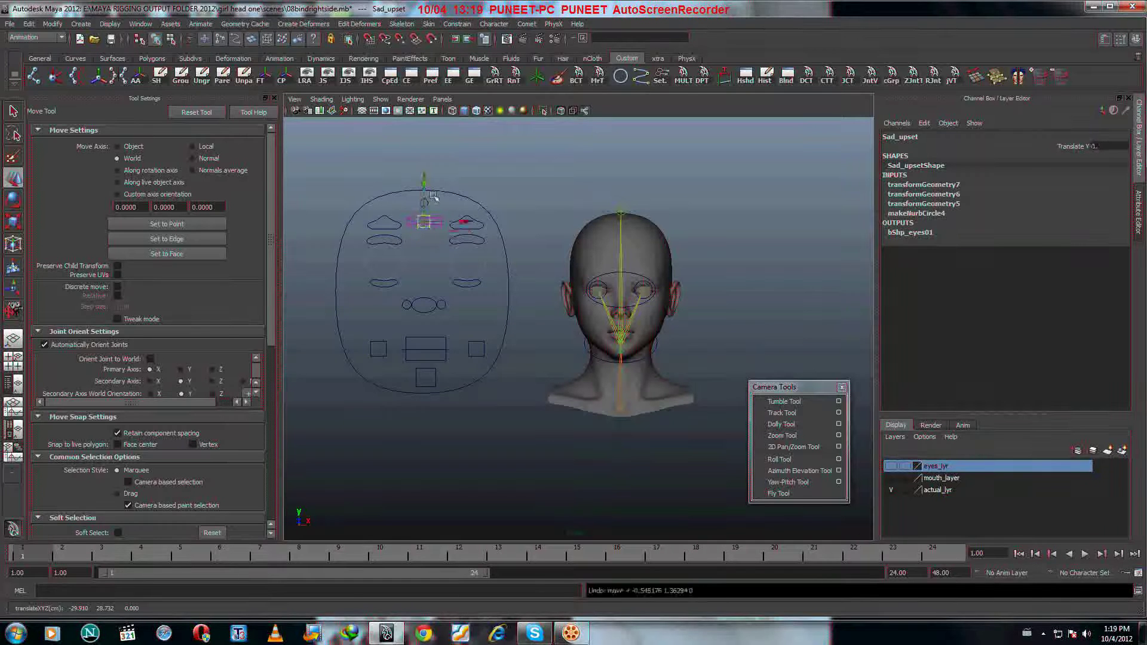
left_click(428, 205)
left_click(428, 203)
left_click_drag(427, 203, 424, 165)
key("ctrl+z")
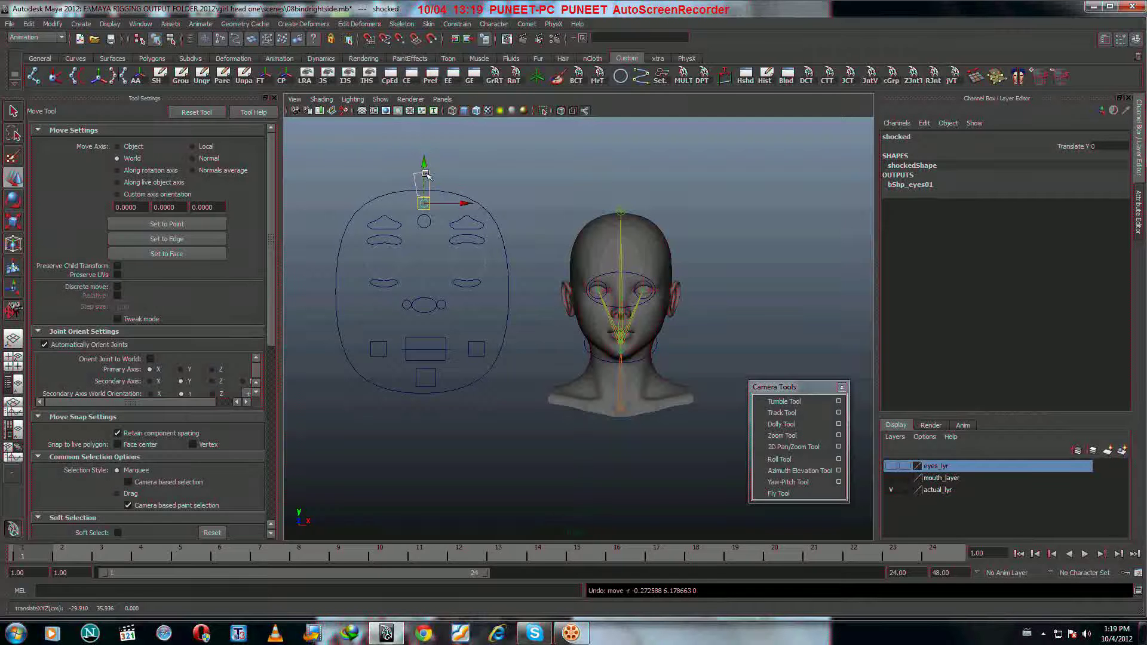
left_click(427, 302)
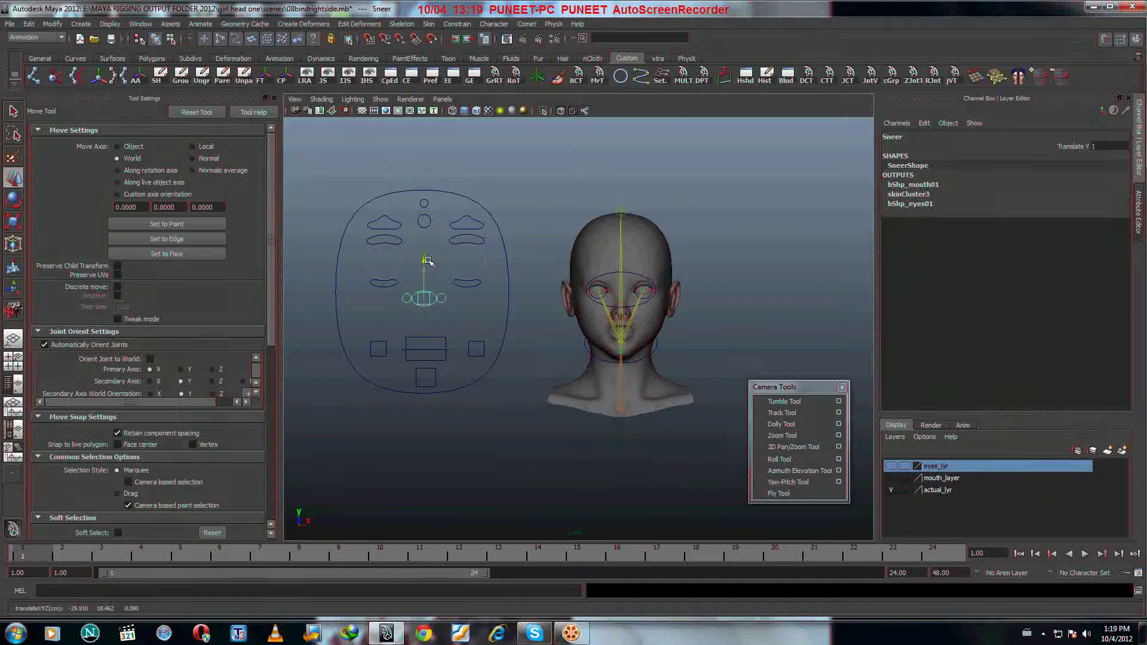
- Turn off X-Ray Joints and pull the Sneer control down to test the sneer
left_click(585, 111)
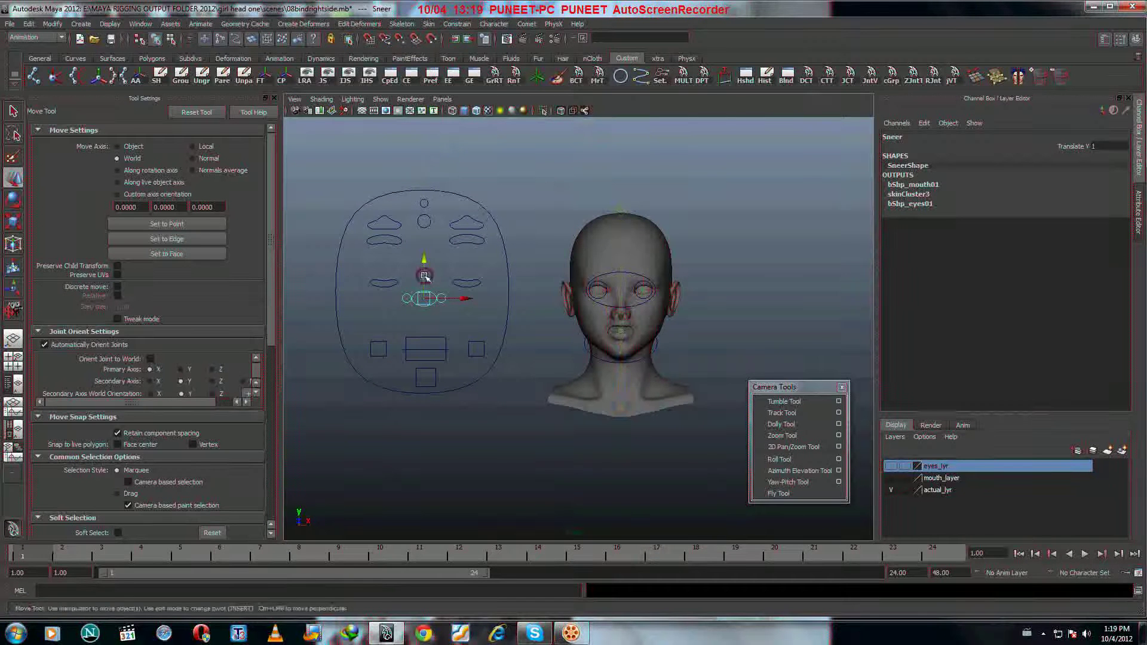
left_click_drag(424, 300, 424, 307)
key("ctrl+z")
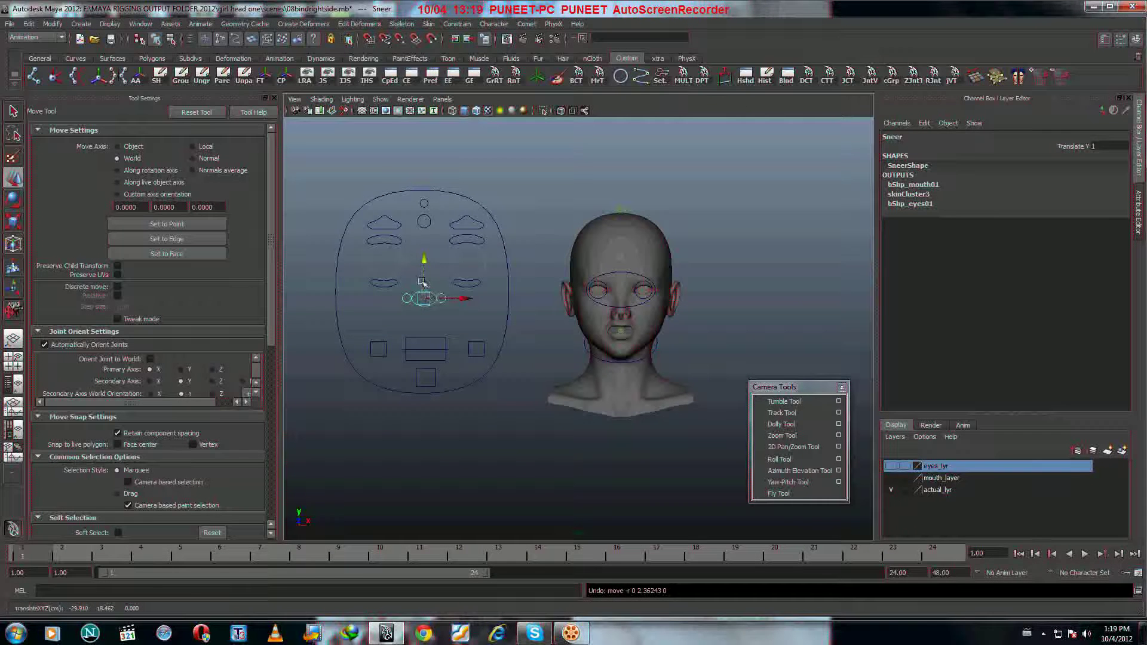
left_click_drag(424, 298, 426, 307)
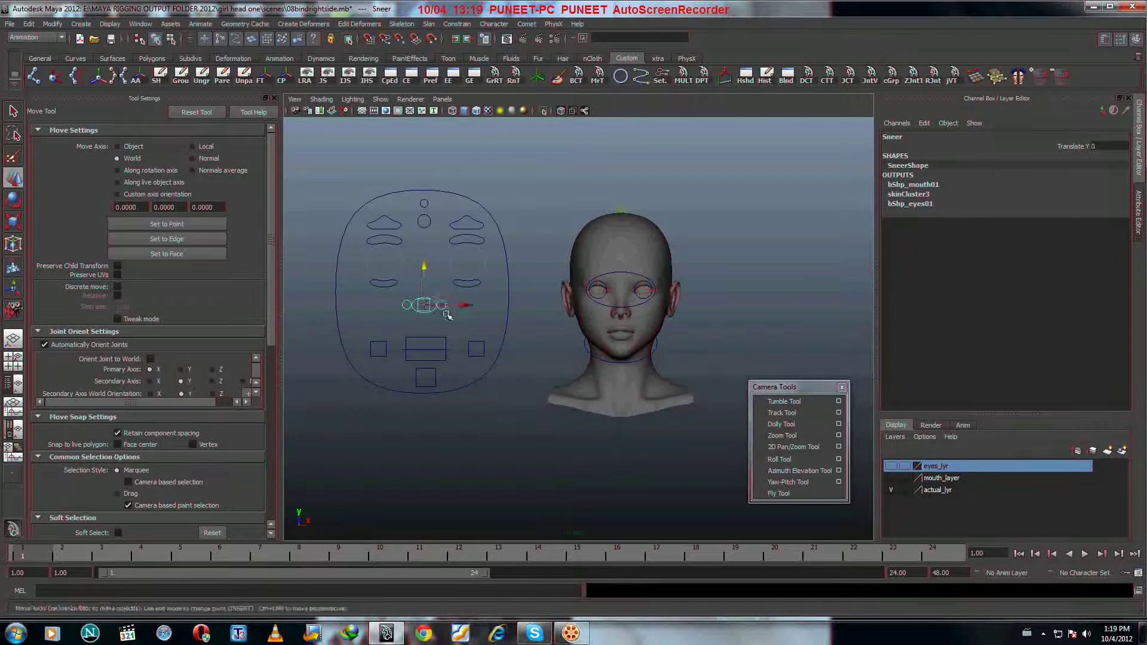
left_click(442, 307)
- Raise LeftSneer to reshape the mouth, then undo it
left_click(442, 308)
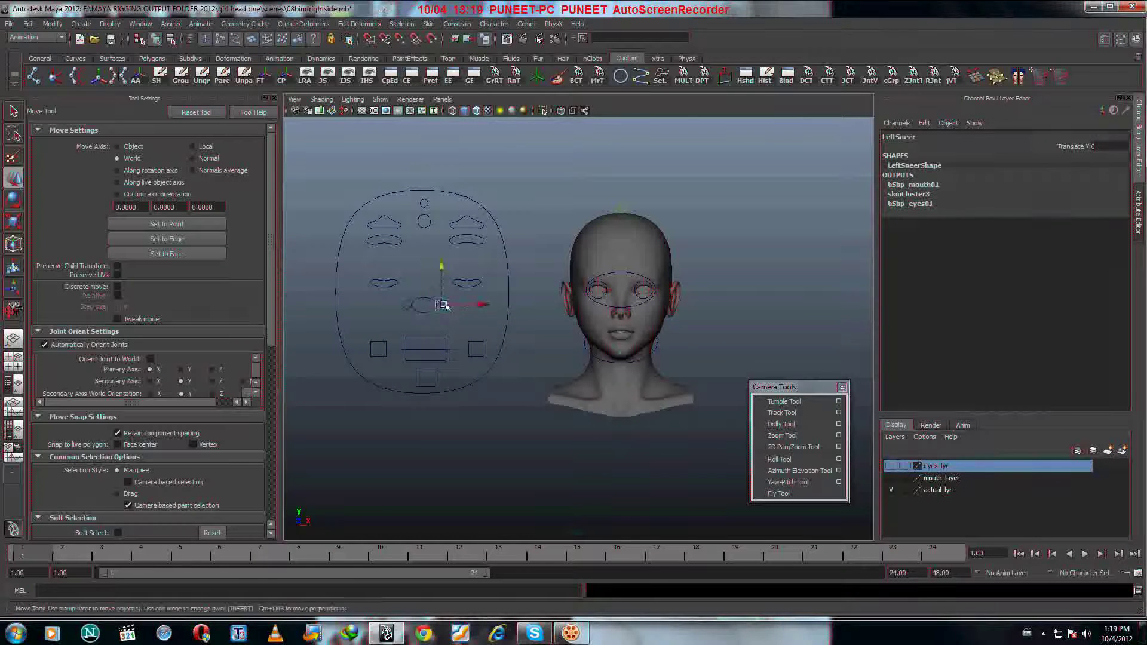
left_click_drag(442, 303, 443, 266)
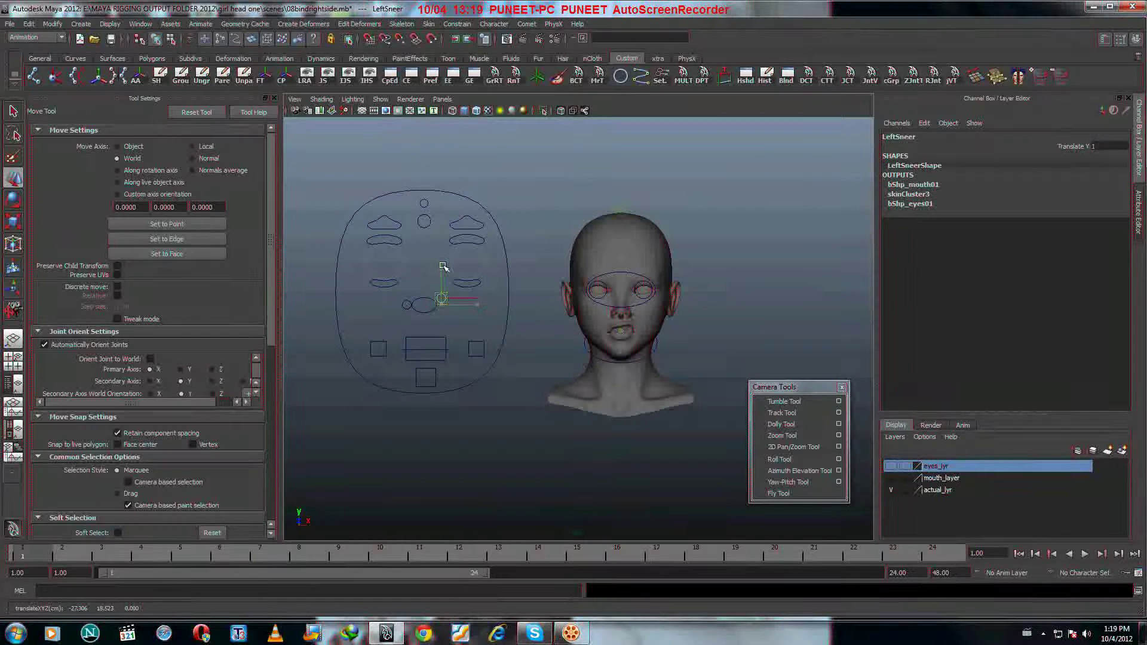
key("ctrl+z")
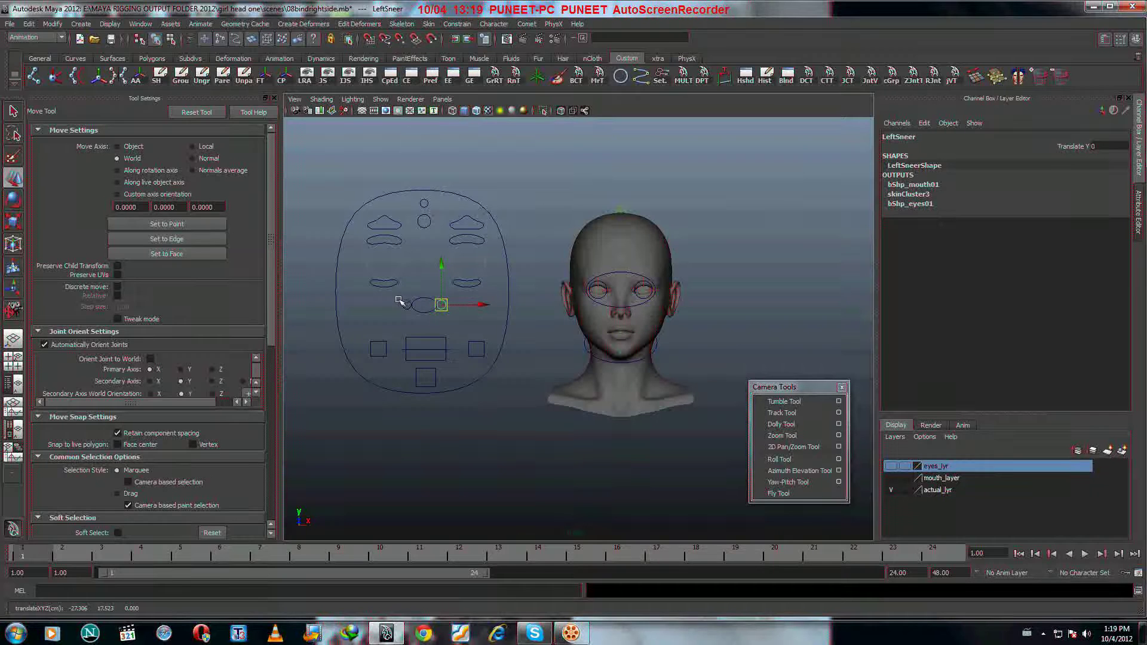
left_click(405, 305)
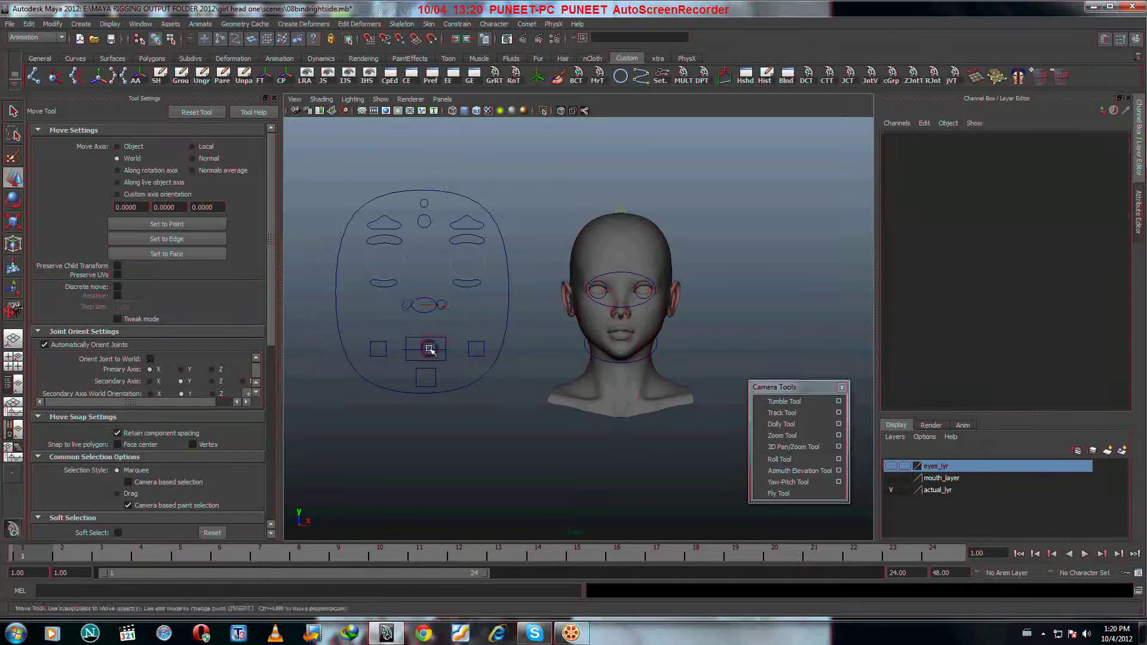
- Raise and lower SmileFrown to test the smile and frown, then undo
left_click(430, 347)
left_click_drag(429, 349, 429, 313)
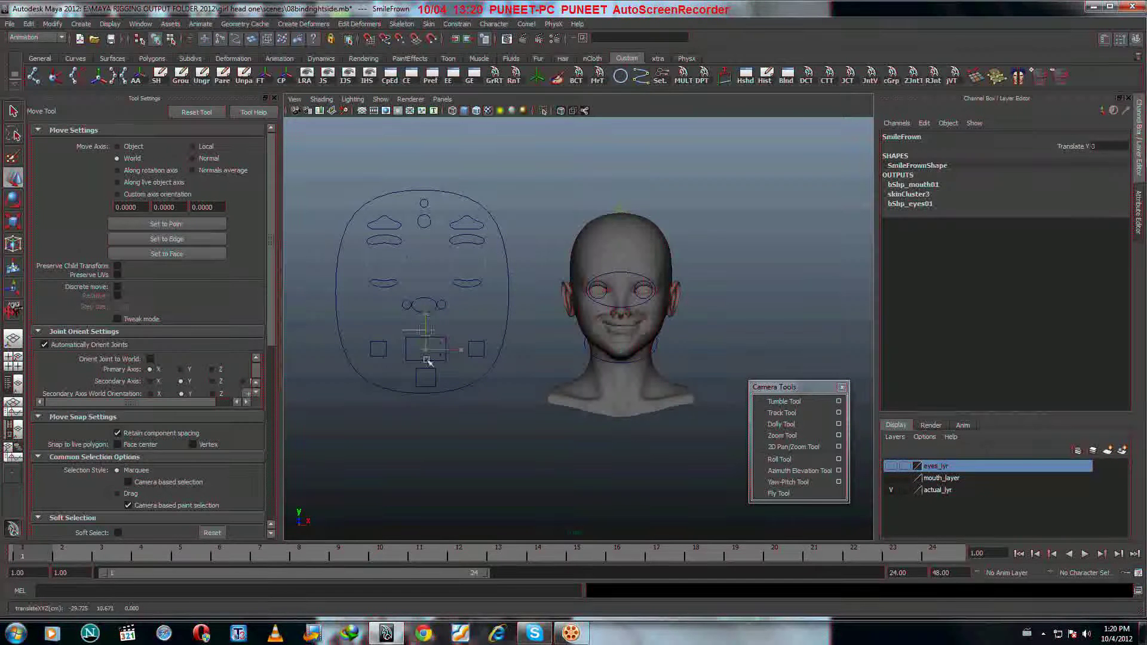
left_click_drag(427, 361, 427, 373)
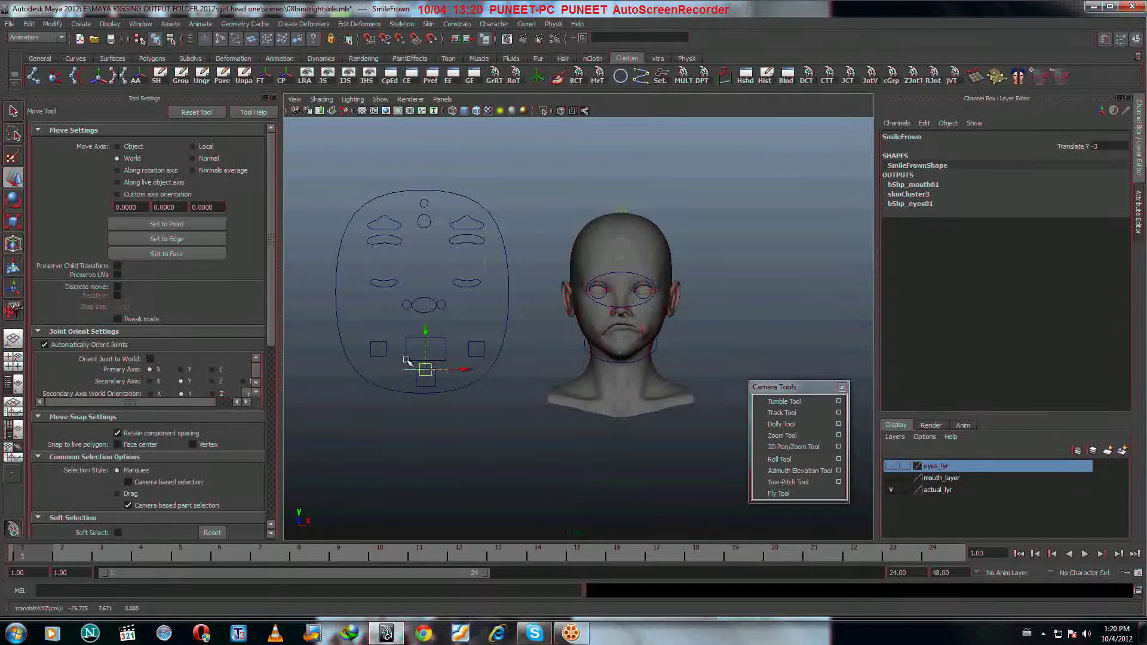
key("ctrl+z")
- Test the R_SmileFrown and L_SmileFrown mouth corners, undoing each move
left_click(384, 355)
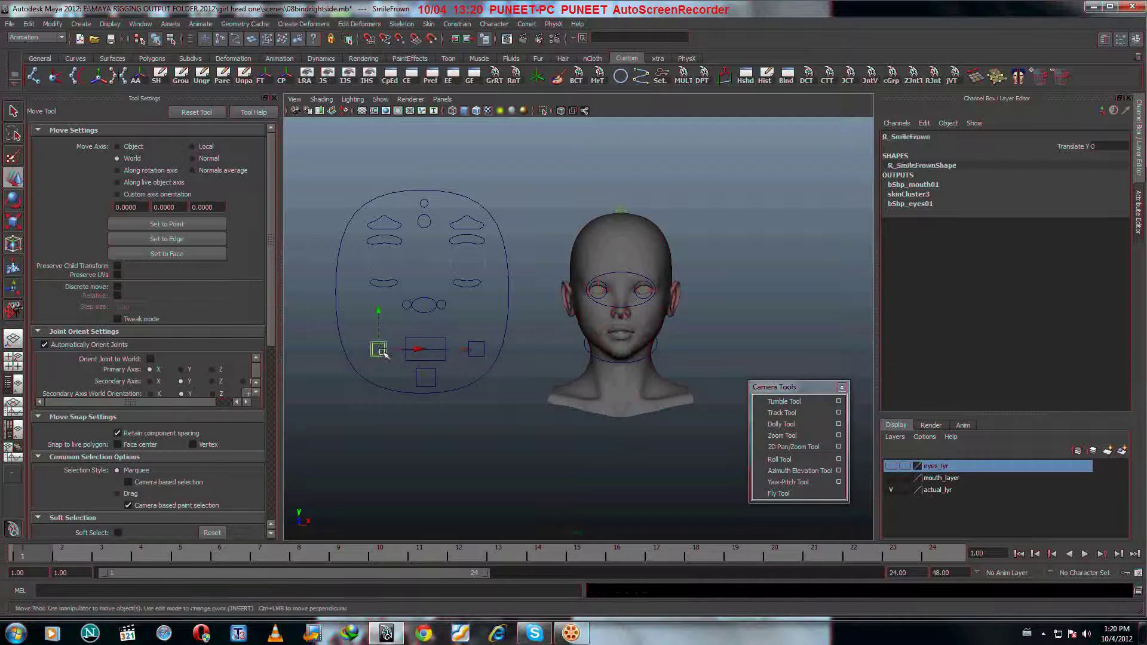
left_click_drag(381, 313, 381, 382)
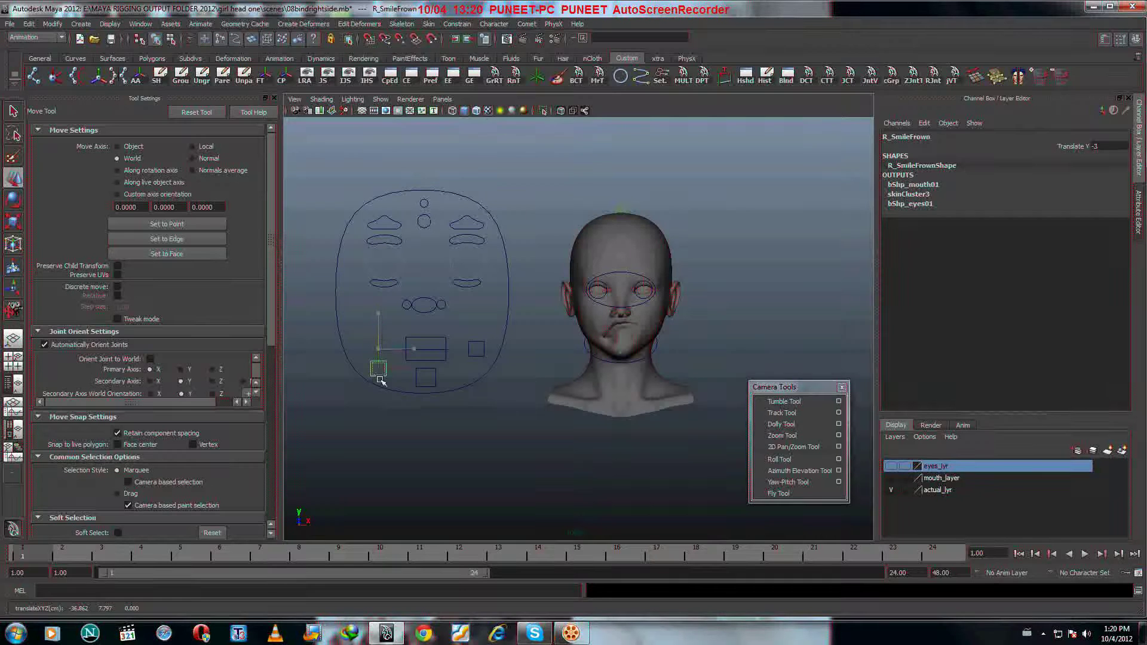
key("ctrl+z")
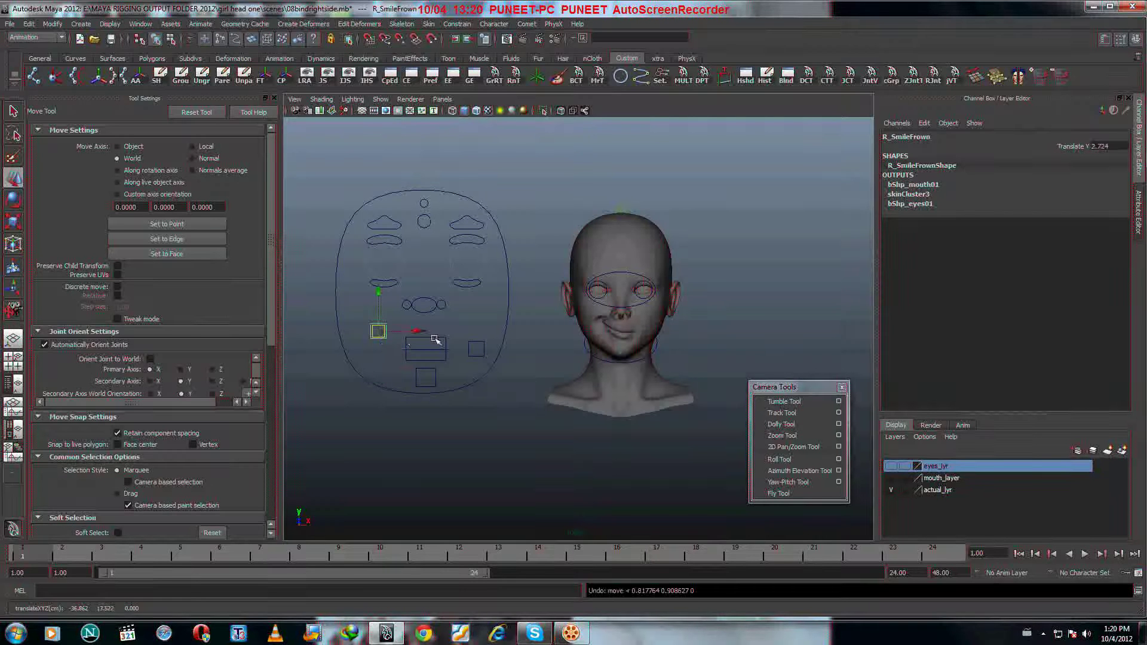
key("ctrl+z")
left_click(476, 348)
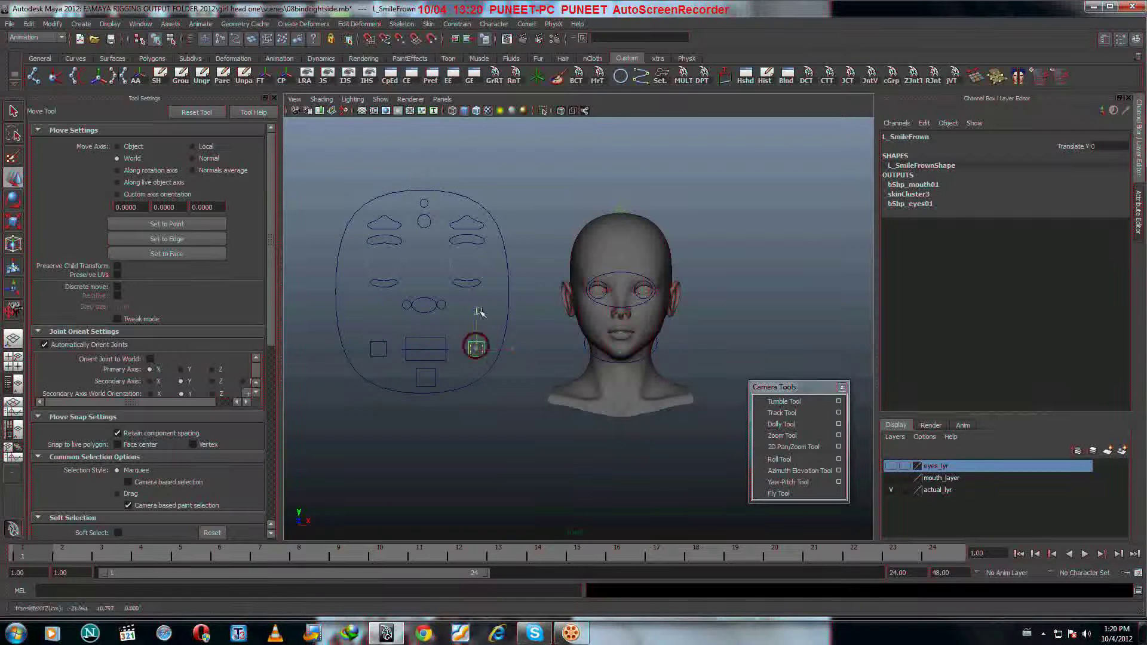
left_click_drag(479, 311, 480, 309)
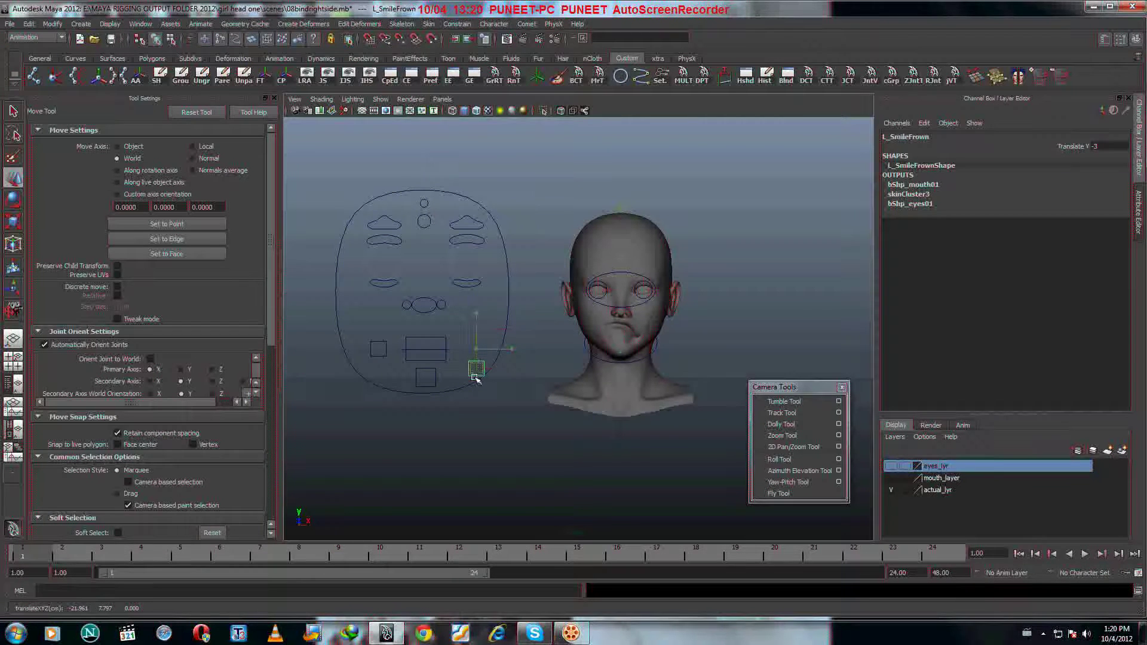
key("ctrl+z")
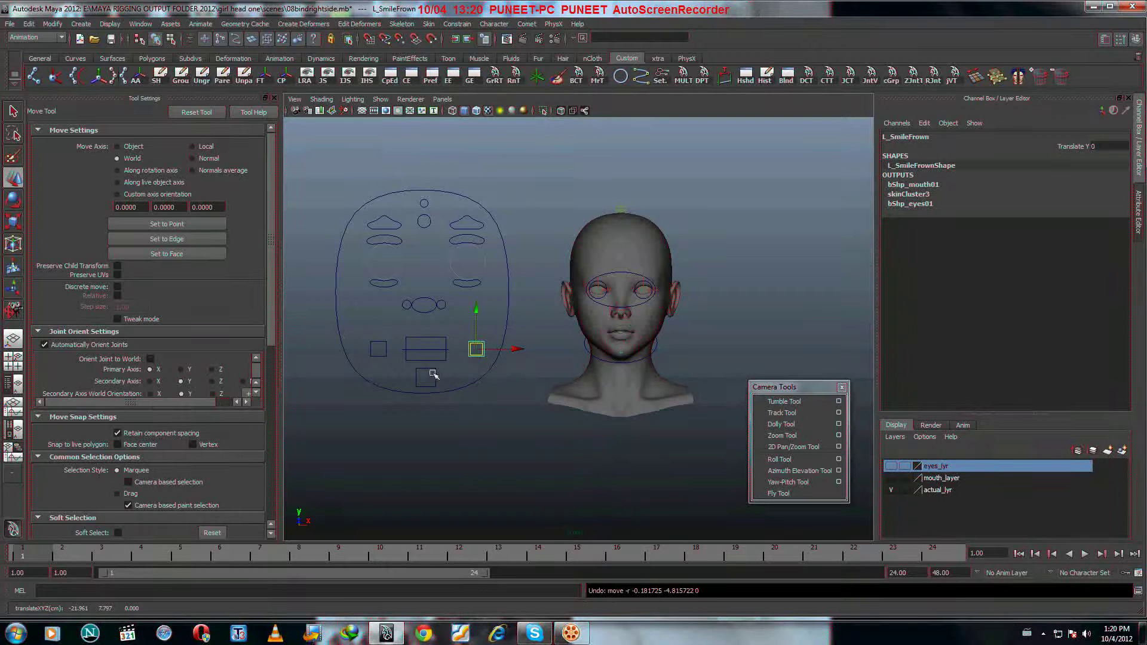
- Drag the Jaw control down and around to open the mouth
left_click(434, 374)
left_click(435, 374)
left_click_drag(423, 375, 434, 362)
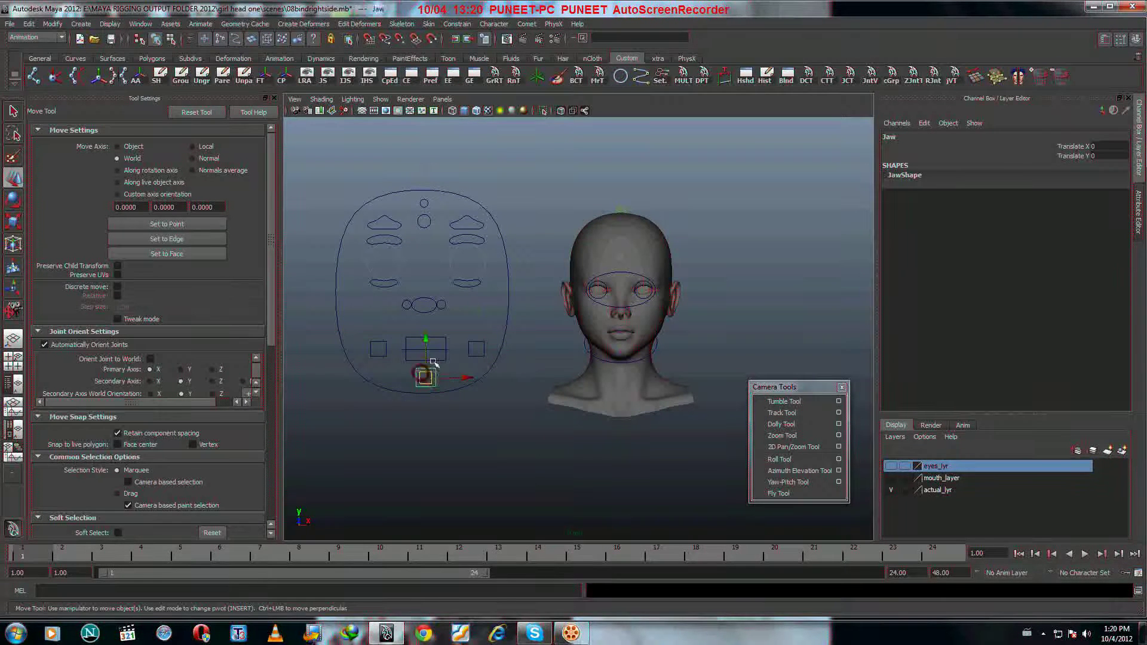
middle_click_drag(433, 361, 386, 376)
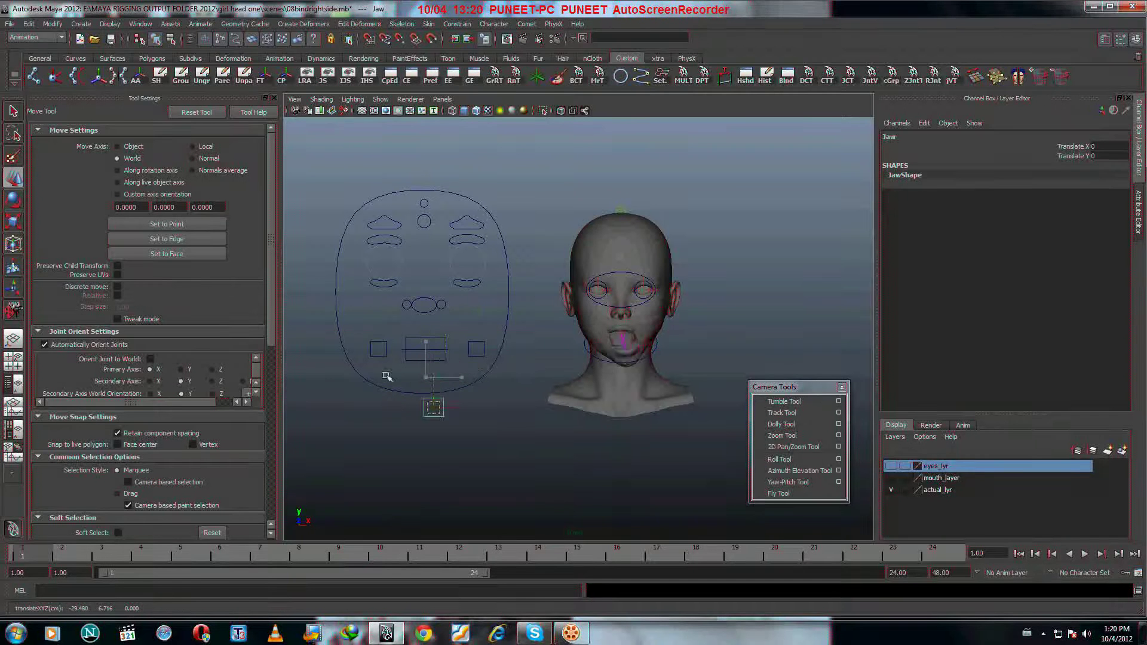
left_click_drag(387, 376, 419, 407)
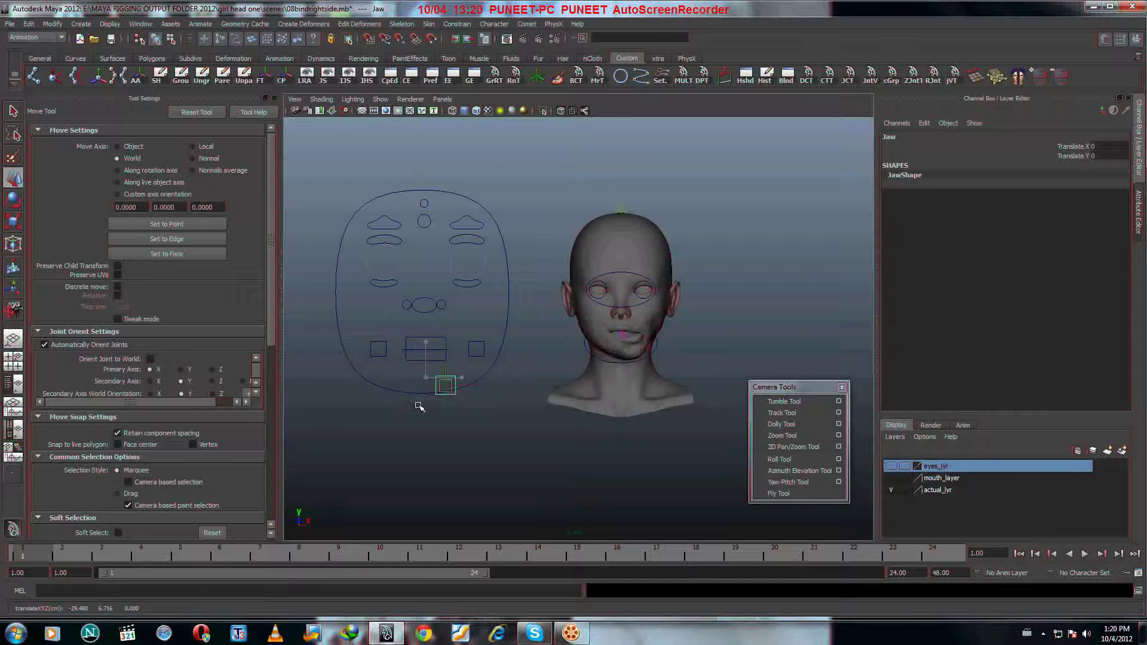
mouse_move(419, 407)
middle_mouse_down()
mouse_move(431, 359)
mouse_move(441, 389)
mouse_move(422, 387)
middle_mouse_up()
- Scale U_M_F_mouthrolls along X to narrow the mouth, then undo it
left_click(445, 346)
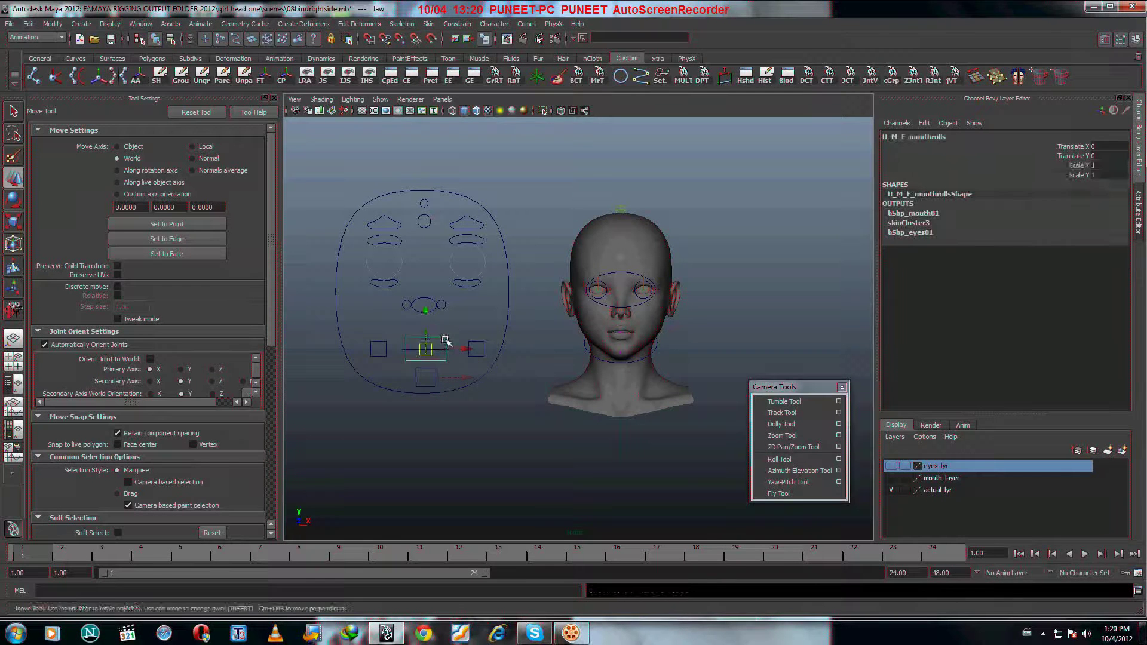
key("r")
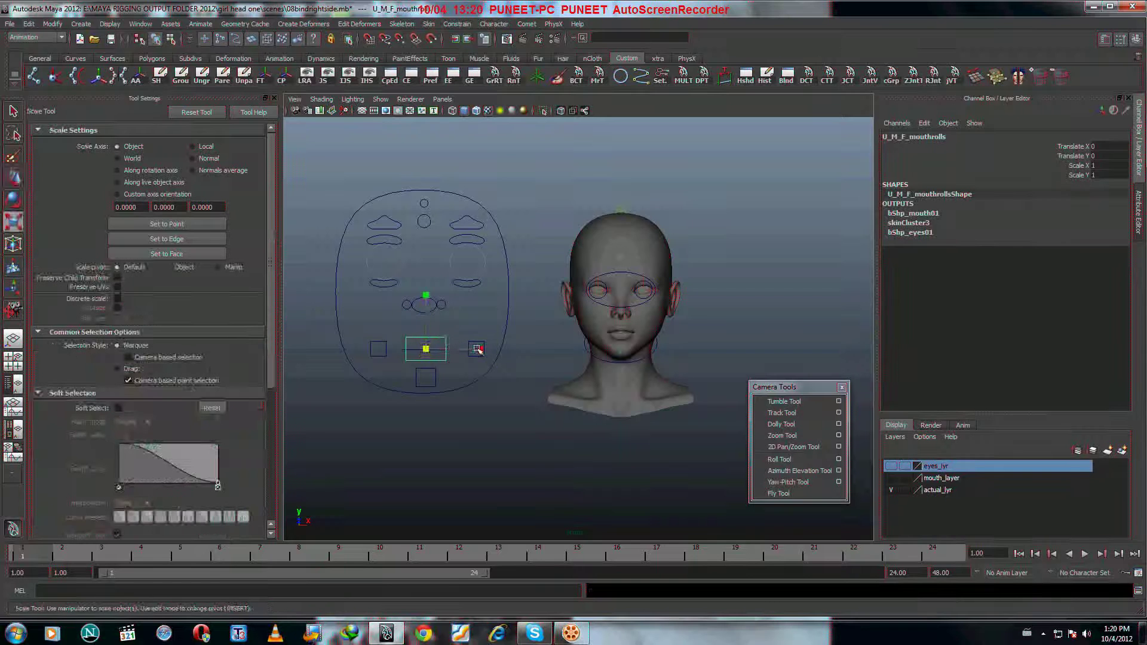
left_click(472, 348)
mouse_move(423, 351)
middle_mouse_down()
mouse_move(402, 351)
mouse_move(418, 351)
middle_mouse_up()
key("ctrl+z")
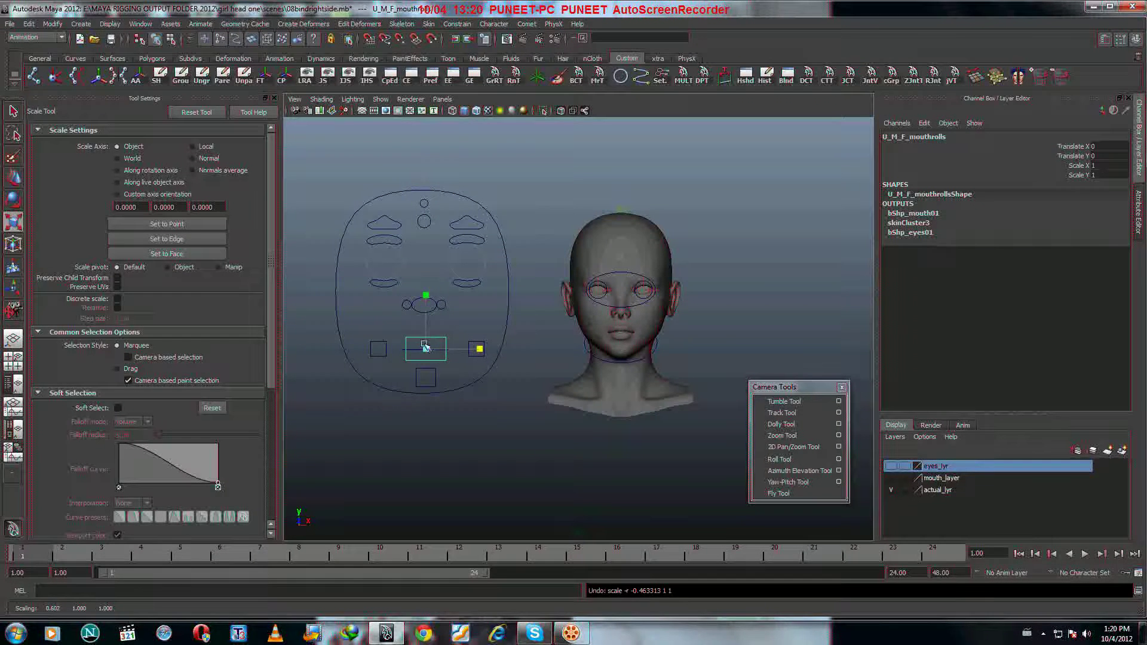
- Flatten U_M_F_mouthrolls vertically by scaling it along Y
left_click(426, 297)
middle_click_drag(426, 349, 426, 351)
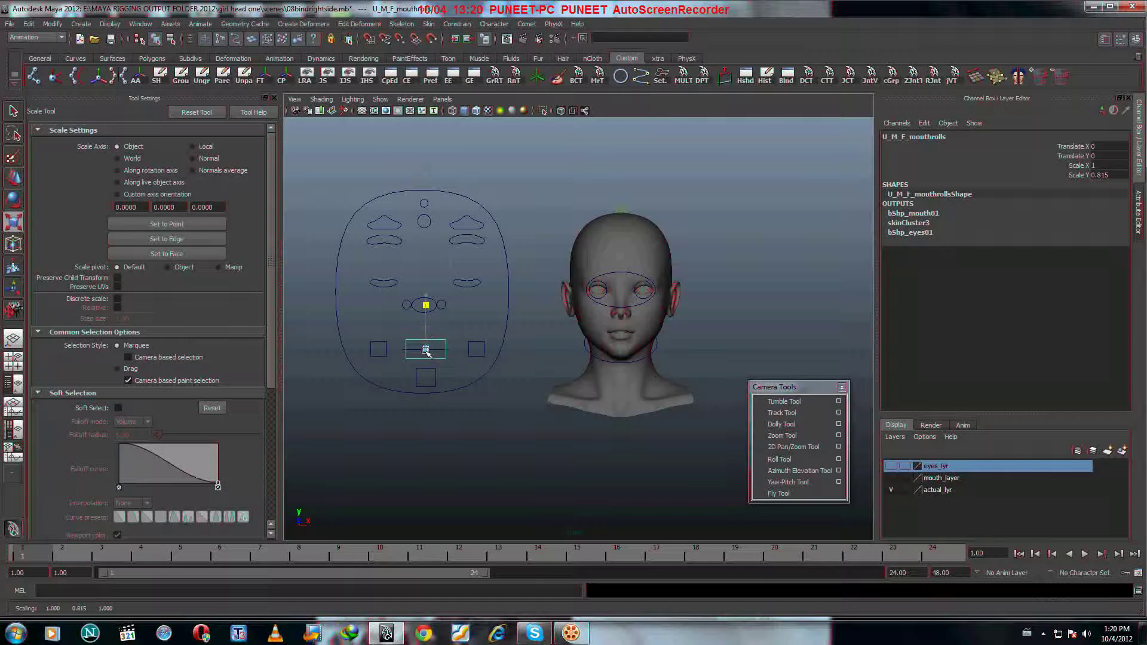
left_click(427, 335)
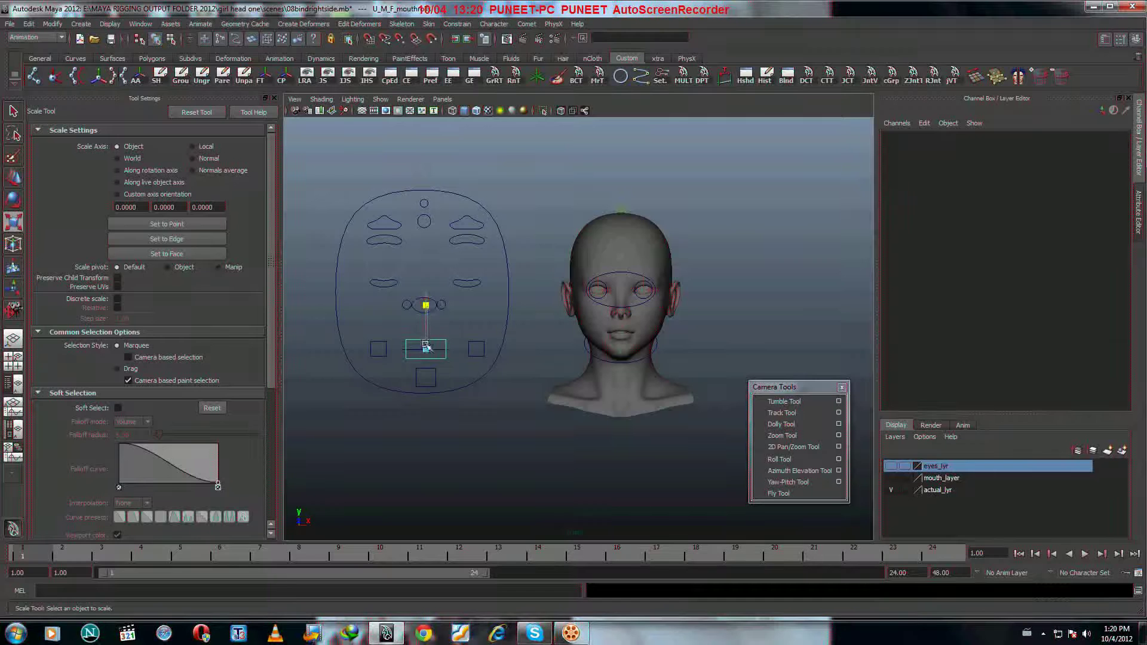
left_click(427, 349)
left_click(428, 330)
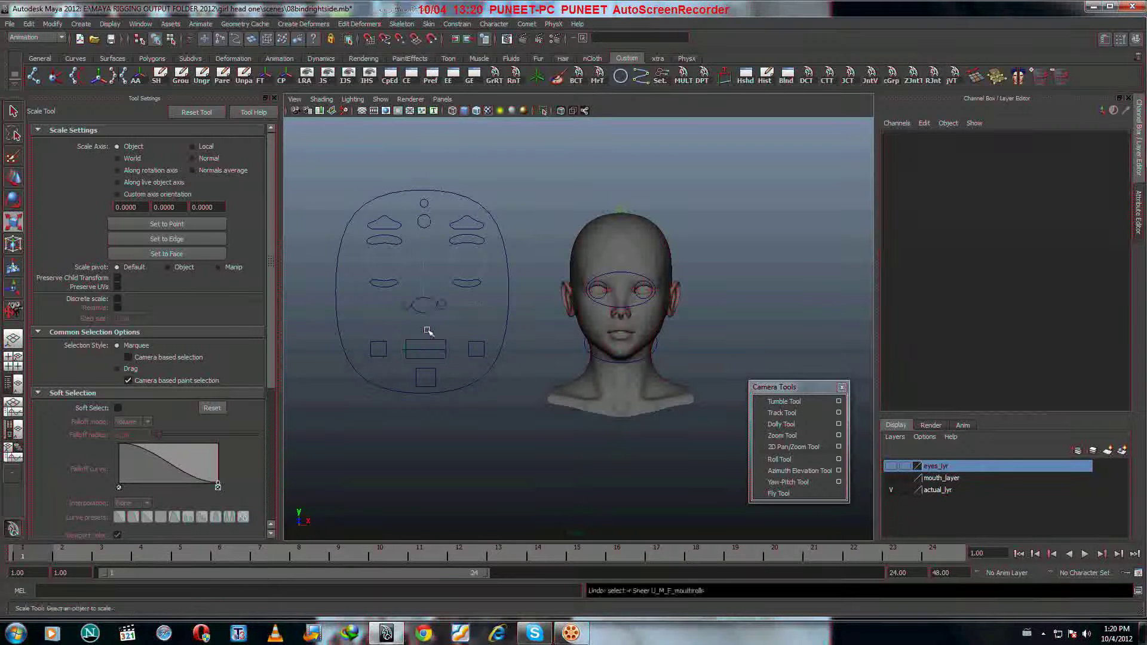
key("ctrl+z")
left_click_drag(427, 295, 425, 345)
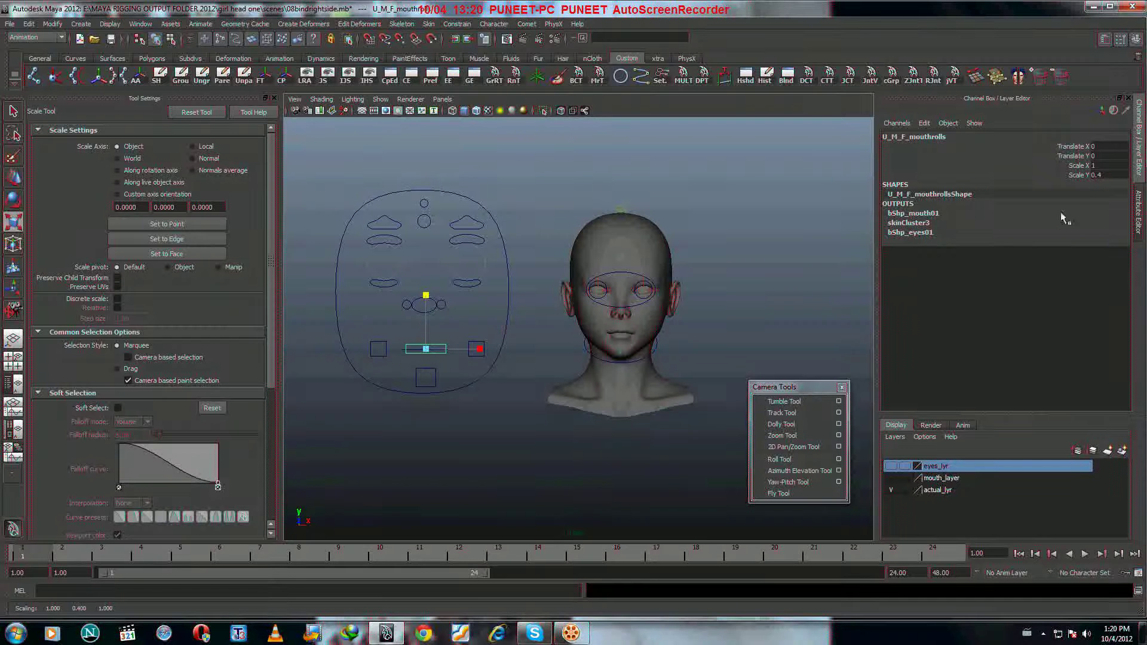
- Set the mouth control's Scale Y to 0.4, then back to 1
double_click(1098, 175)
type("4")
key("Return")
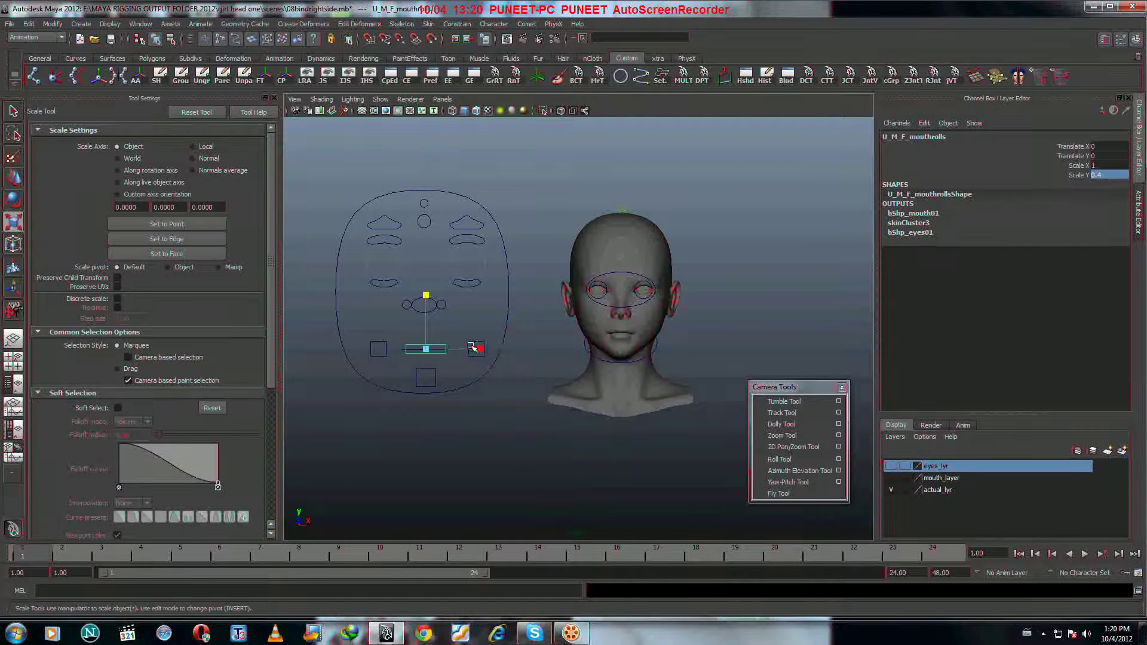
left_click(1118, 175)
key("Return")
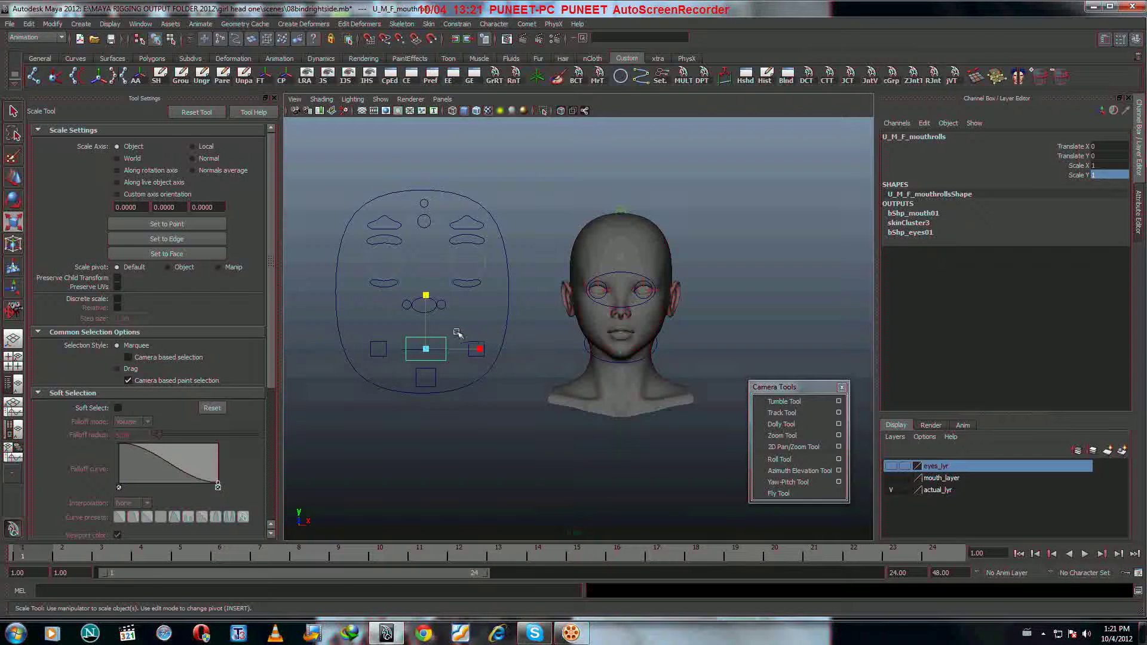
- Move the mouth control up, down and sideways to test mouth shapes
key("w")
left_click_drag(426, 332, 429, 298)
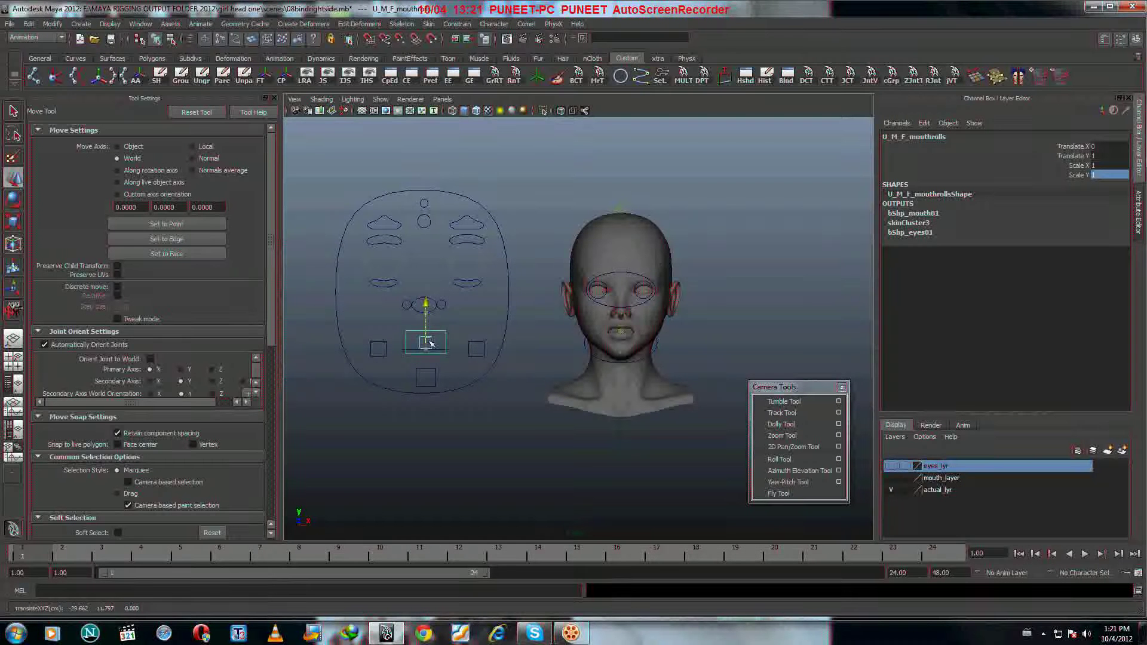
mouse_move(429, 342)
left_mouse_down()
mouse_move(461, 347)
mouse_move(413, 353)
left_mouse_up()
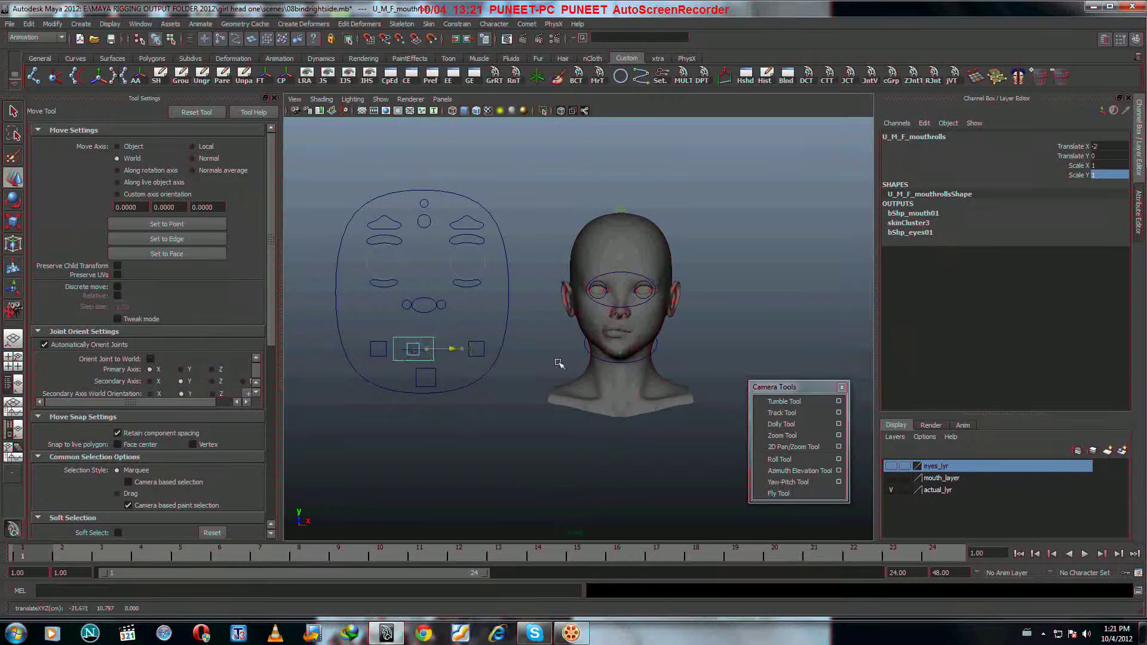
left_click_drag(559, 362, 562, 364)
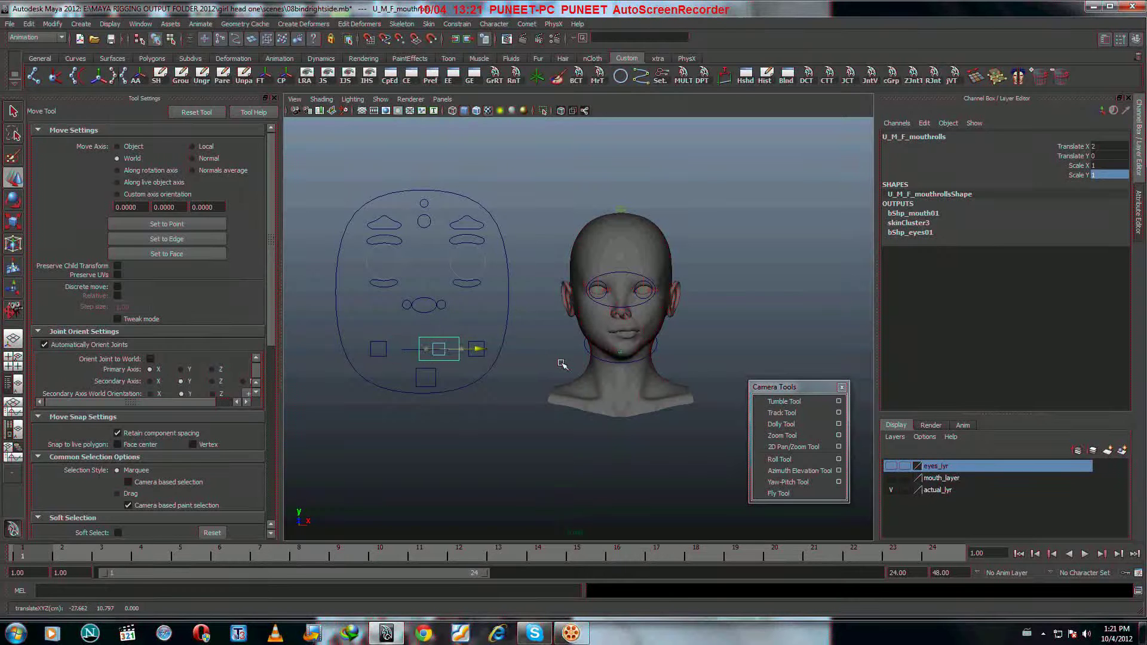
left_click(490, 411)
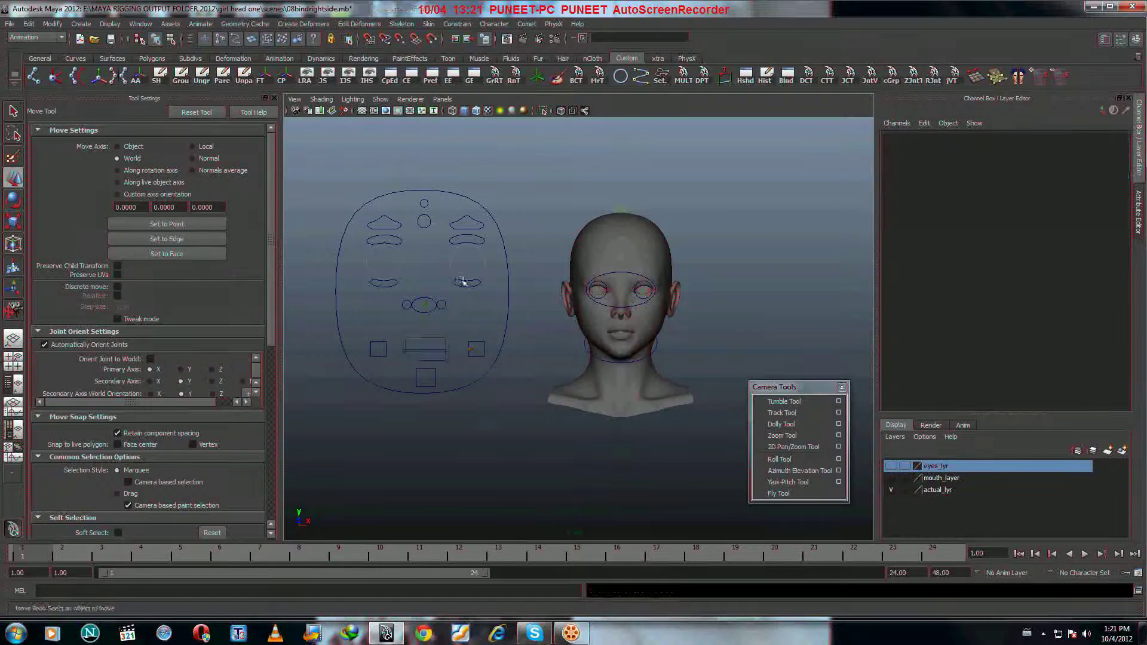
- Test leftBlenk, Left_twitch and RightTwitch by dragging each control
left_click(481, 242)
mouse_move(464, 226)
left_mouse_down()
mouse_move(469, 260)
mouse_move(470, 230)
left_mouse_up()
left_click(478, 279)
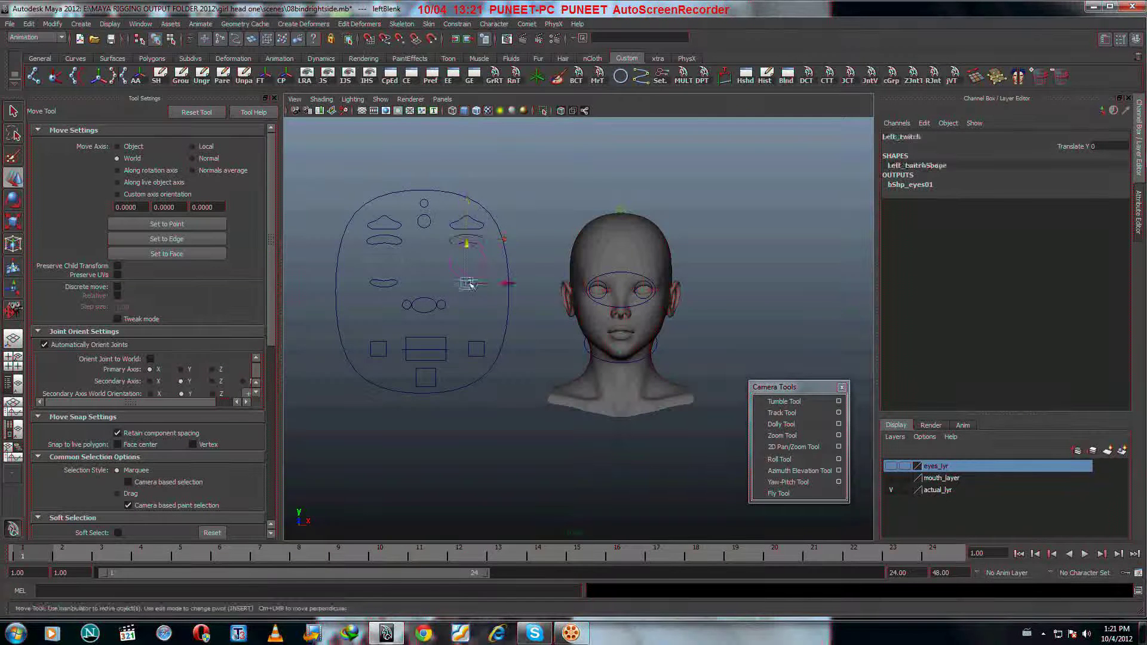
mouse_move(477, 278)
left_mouse_down()
mouse_move(472, 248)
mouse_move(468, 282)
left_mouse_up()
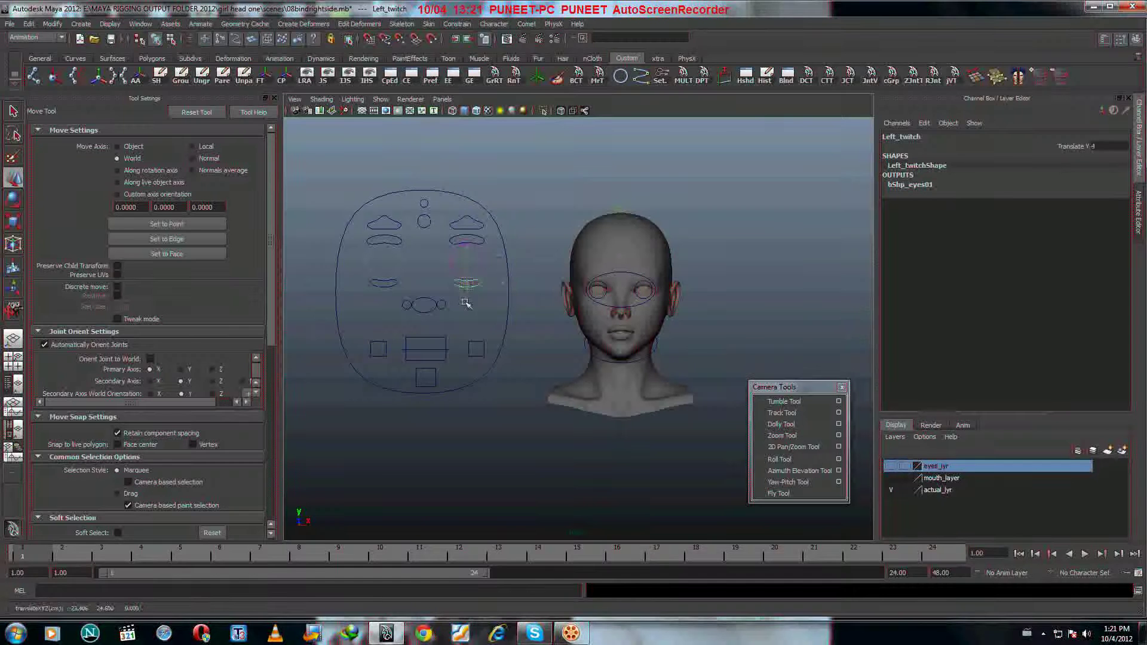
left_click(395, 284)
mouse_move(386, 283)
left_mouse_down()
mouse_move(395, 241)
mouse_move(389, 293)
left_mouse_up()
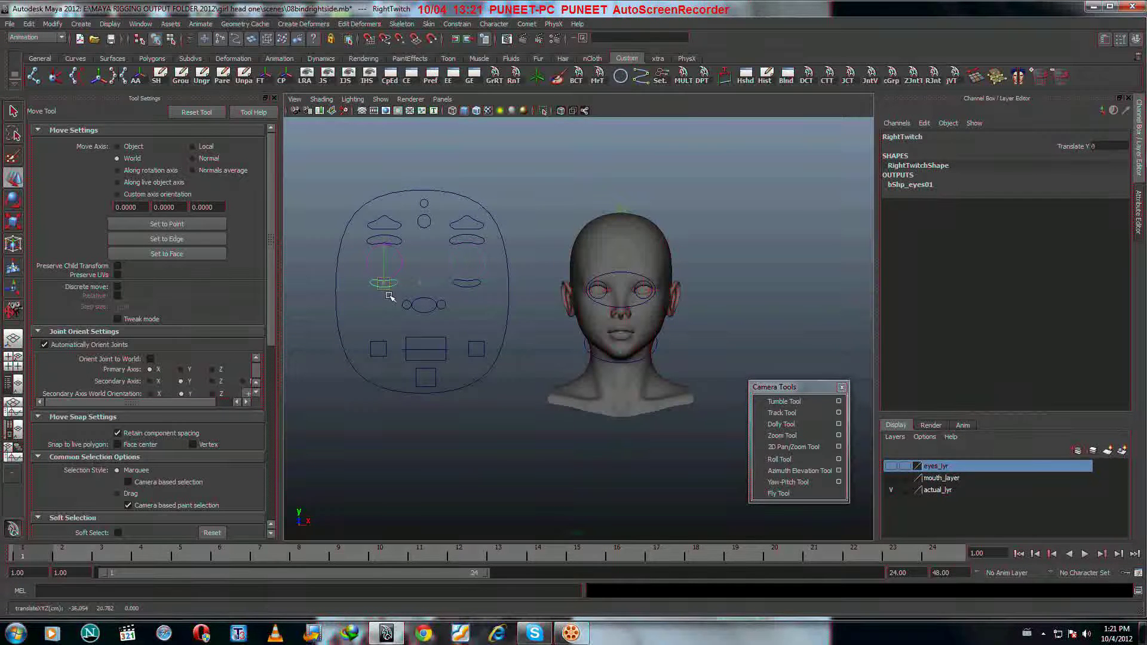
- Close the right eye with the right blink control and raise the left brow
left_click(400, 242)
mouse_move(387, 242)
left_mouse_down()
mouse_move(387, 266)
mouse_move(389, 206)
mouse_move(390, 234)
left_mouse_up()
left_click(400, 227)
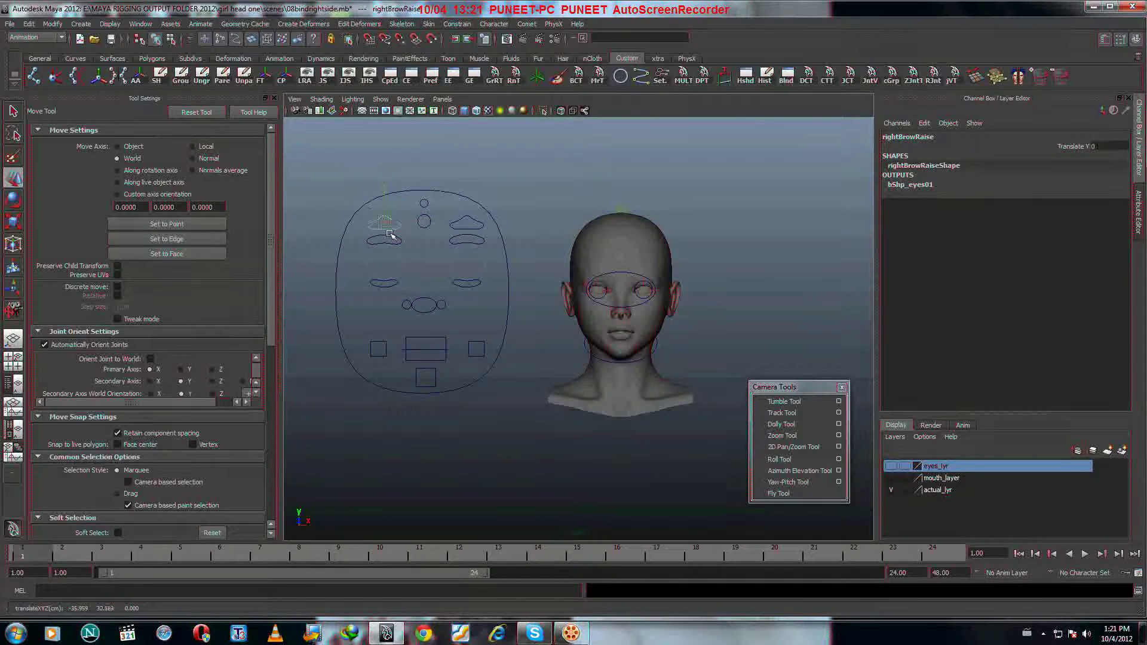
left_click(468, 224)
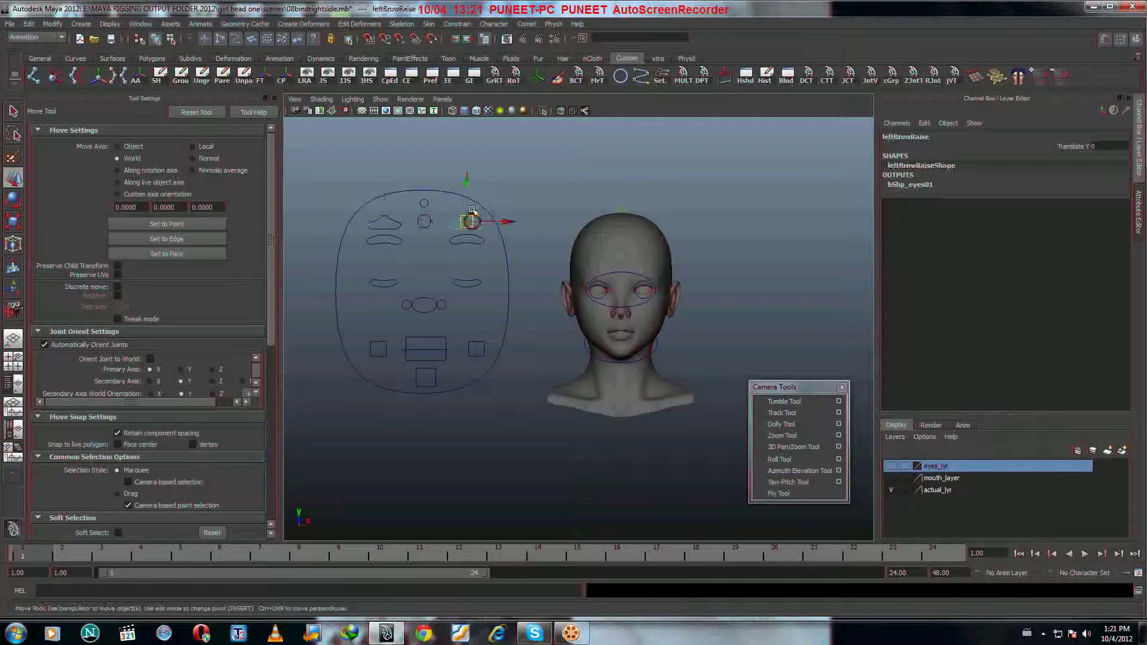
left_click_drag(469, 224, 433, 237)
- Try the Sad_upset and shocked expression controls, undoing Sad_upset
left_click(420, 227)
key("ctrl+z")
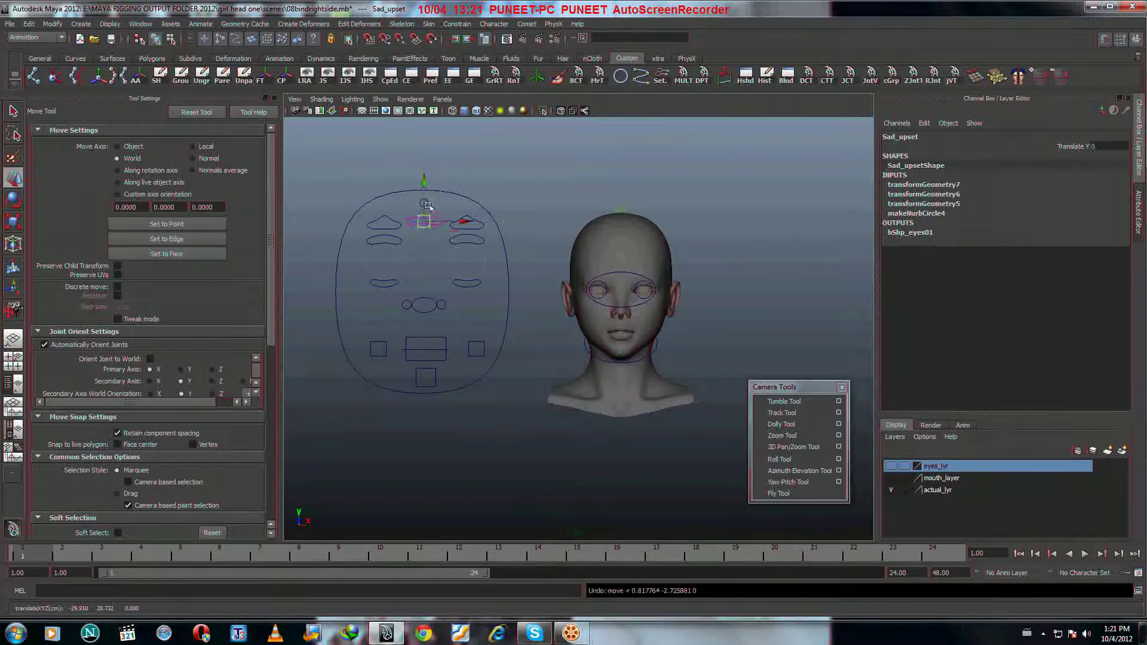
left_click(428, 204)
left_click_drag(427, 202, 436, 239)
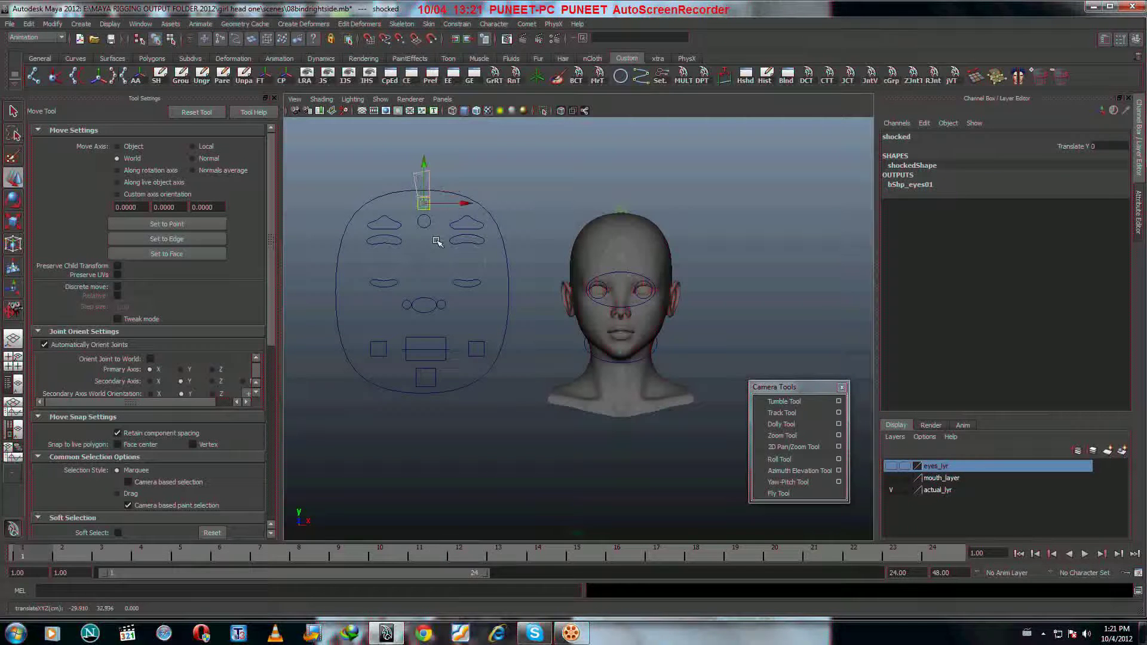
left_click(432, 274)
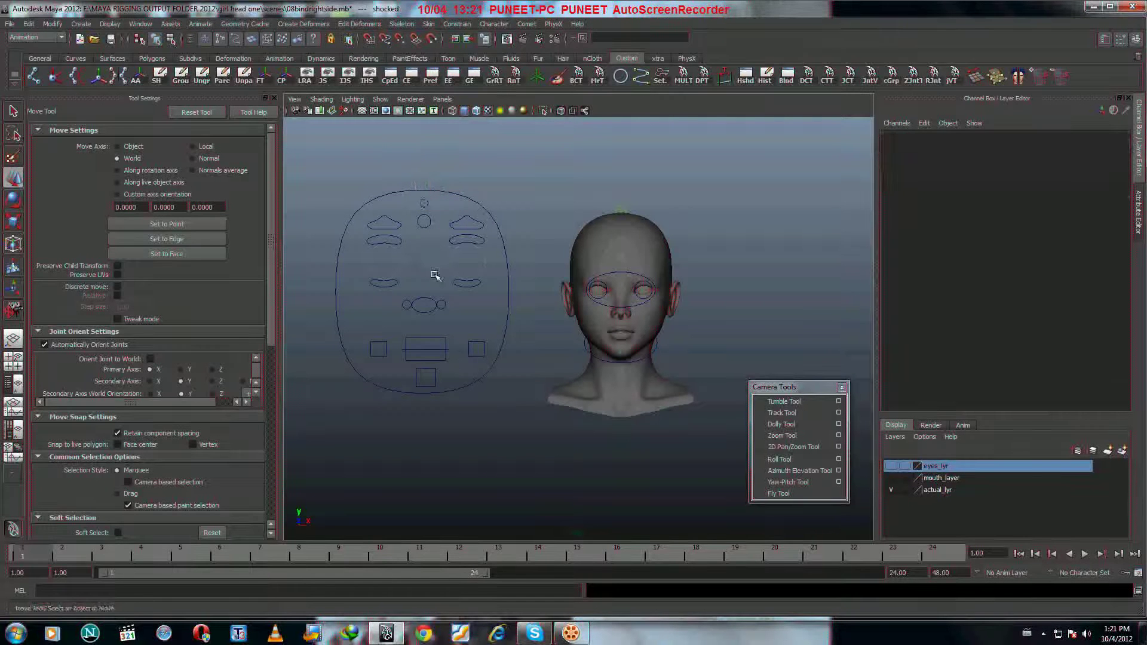
- Raise Sneer and undo it, then lift the right lip with RightSneer
left_click(425, 306)
left_click_drag(425, 306, 432, 273)
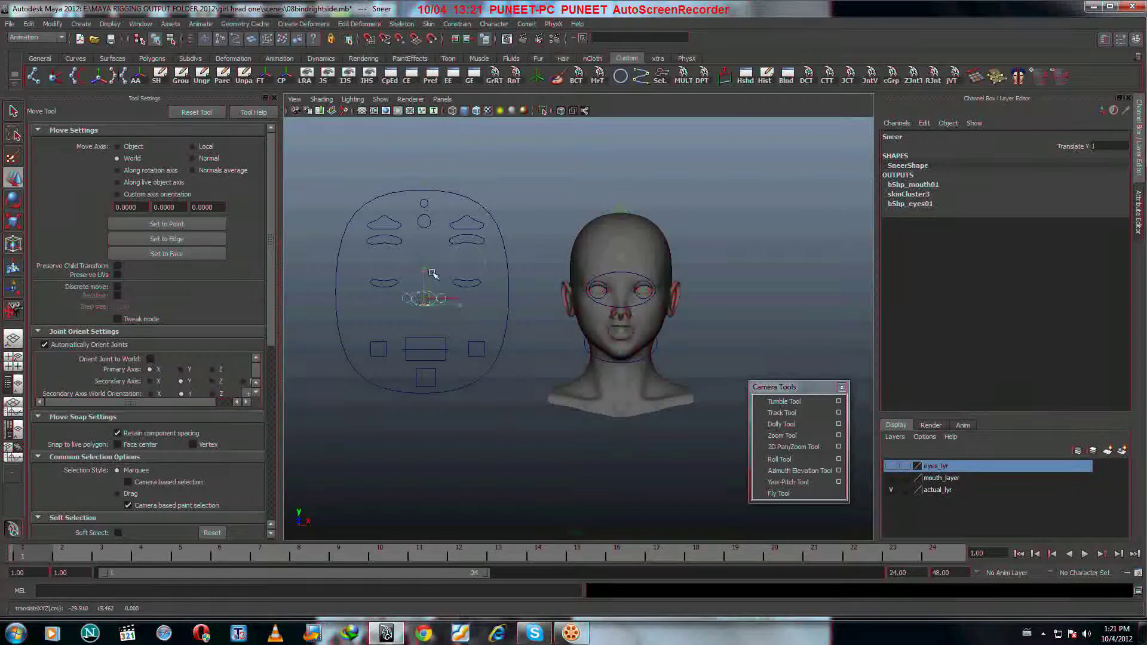
key("ctrl+z")
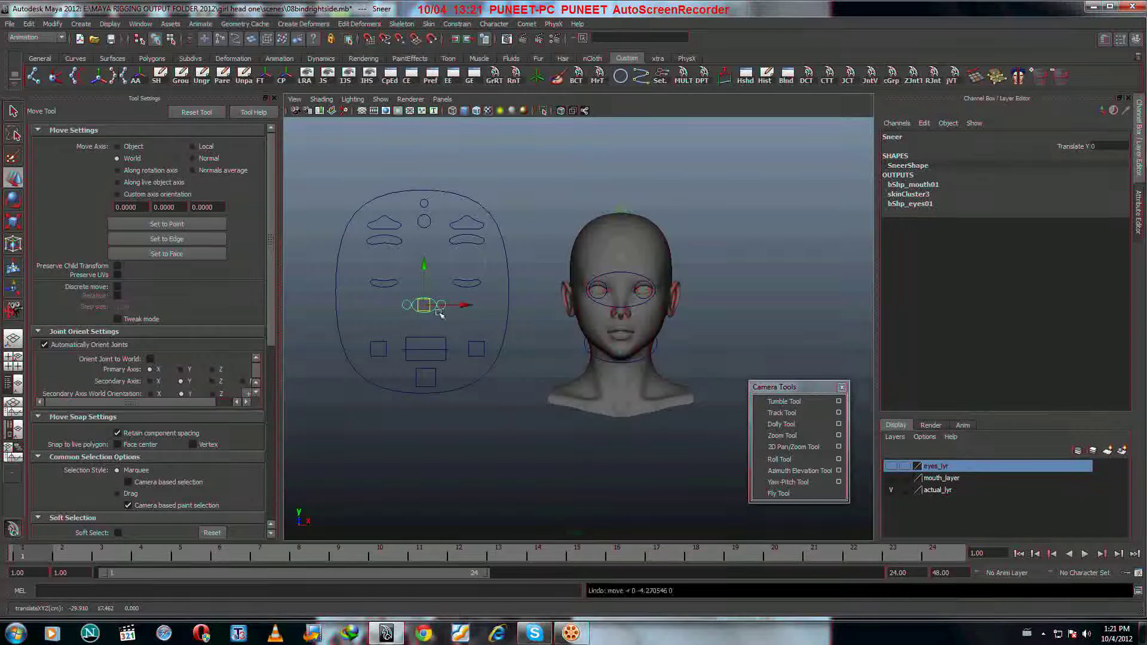
left_click(441, 306)
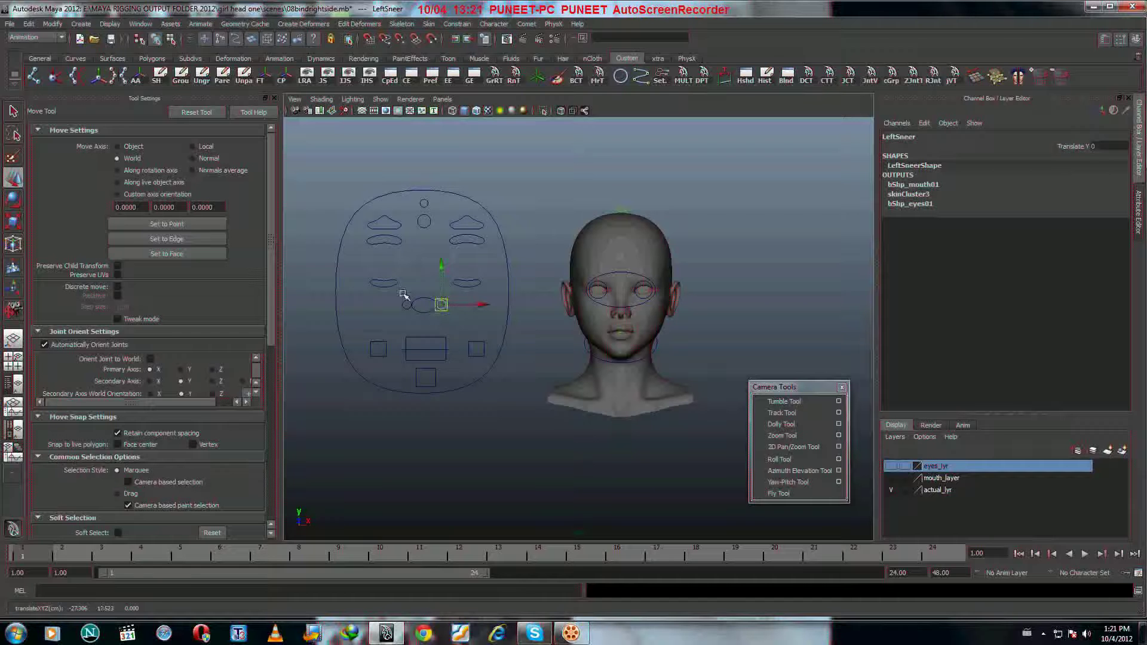
mouse_move(404, 317)
left_mouse_down()
mouse_move(409, 274)
mouse_move(414, 315)
left_mouse_up()
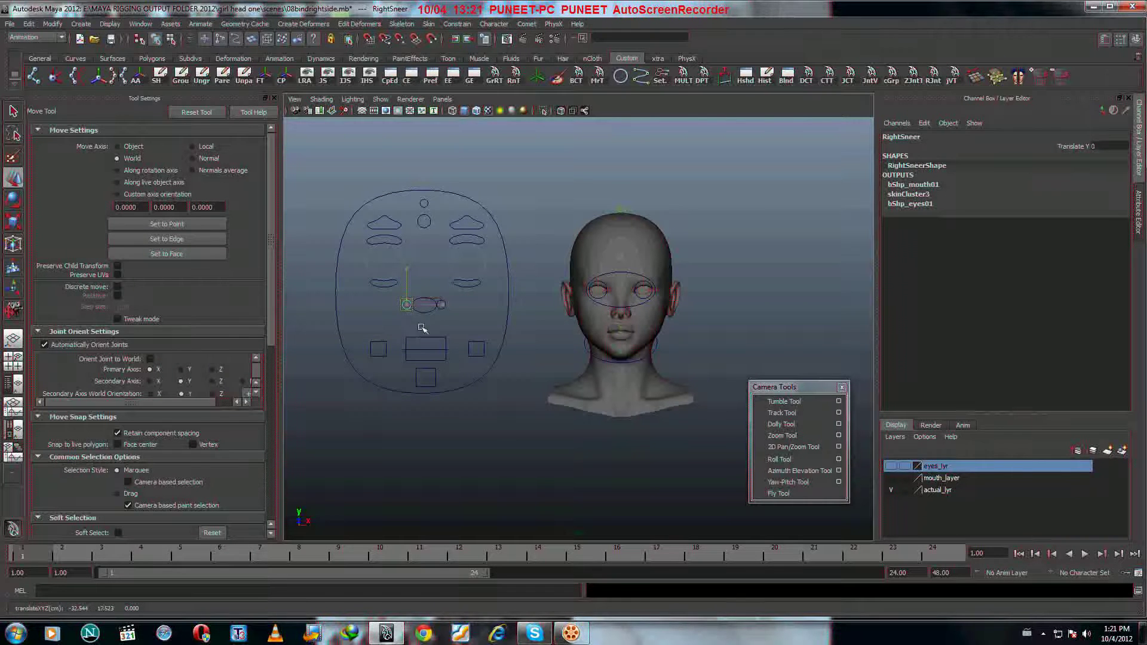
left_click(504, 257)
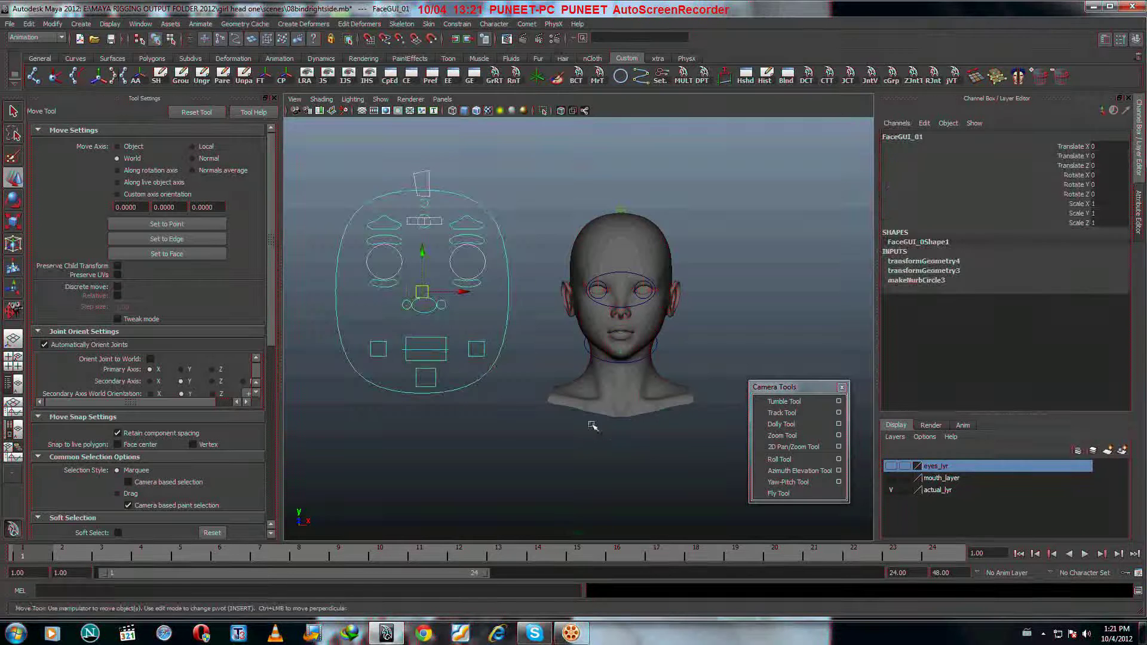
left_click_drag(593, 426, 648, 461)
- Toggle the neck locator's Face Gui Viz to 0, then back to 1
left_click(1121, 202)
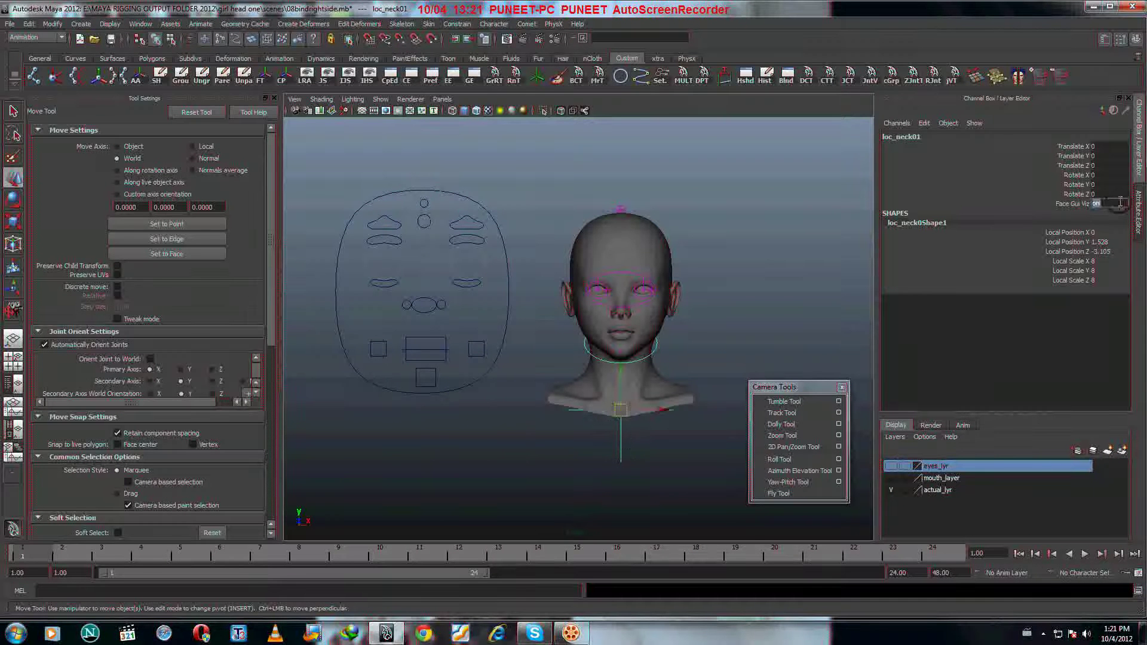
type("0")
key("Return")
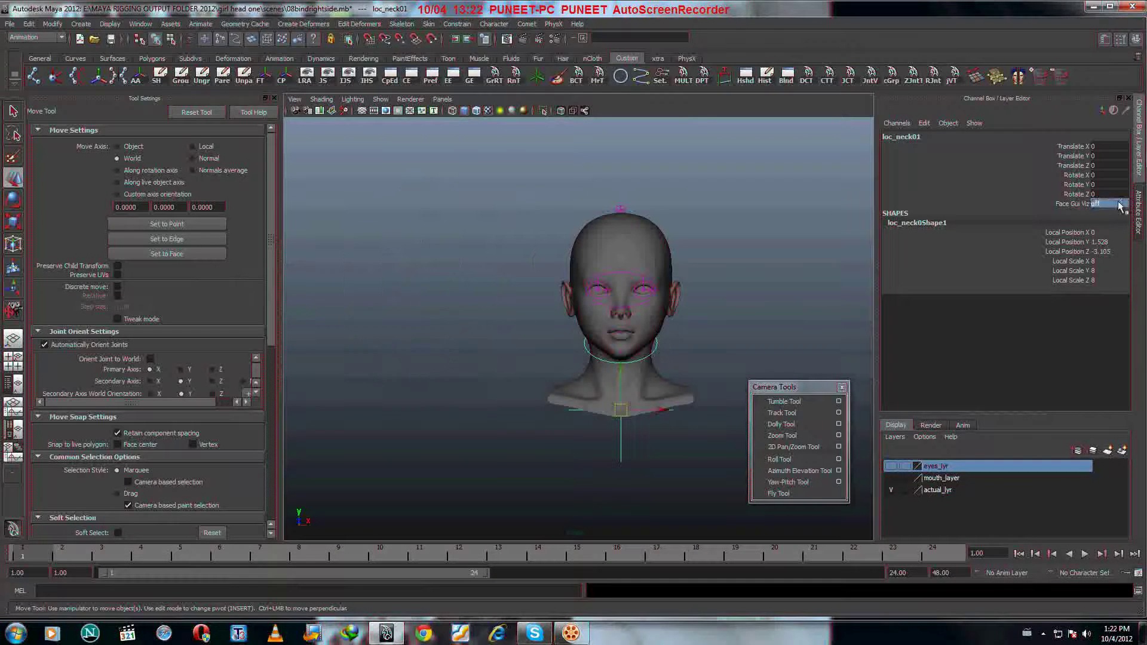
left_click(1113, 204)
key("Return")
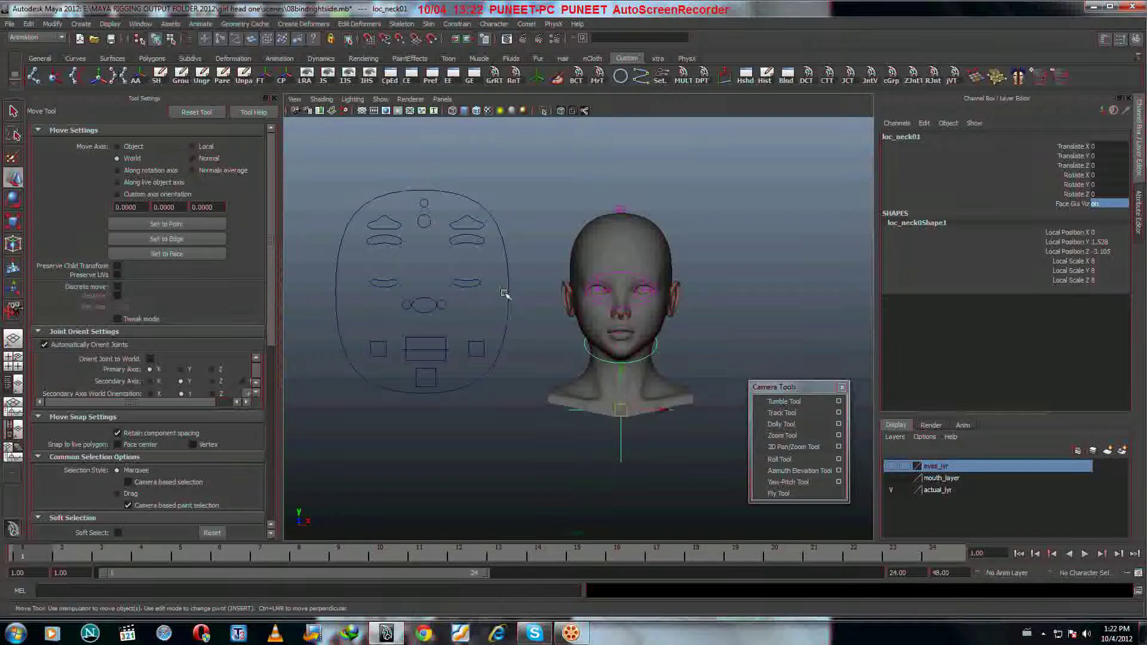
- Scale the FaceGUI_01 board down to a much smaller size beside the head
left_click(508, 300)
key("r")
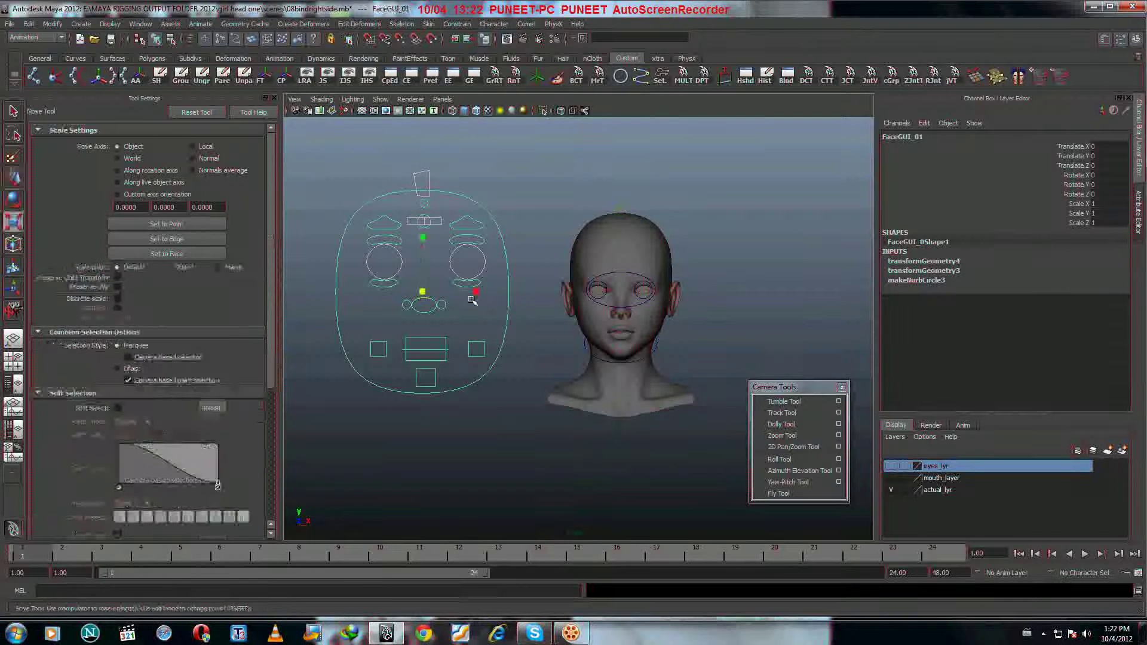
left_click_drag(423, 292, 335, 266)
left_click(374, 384)
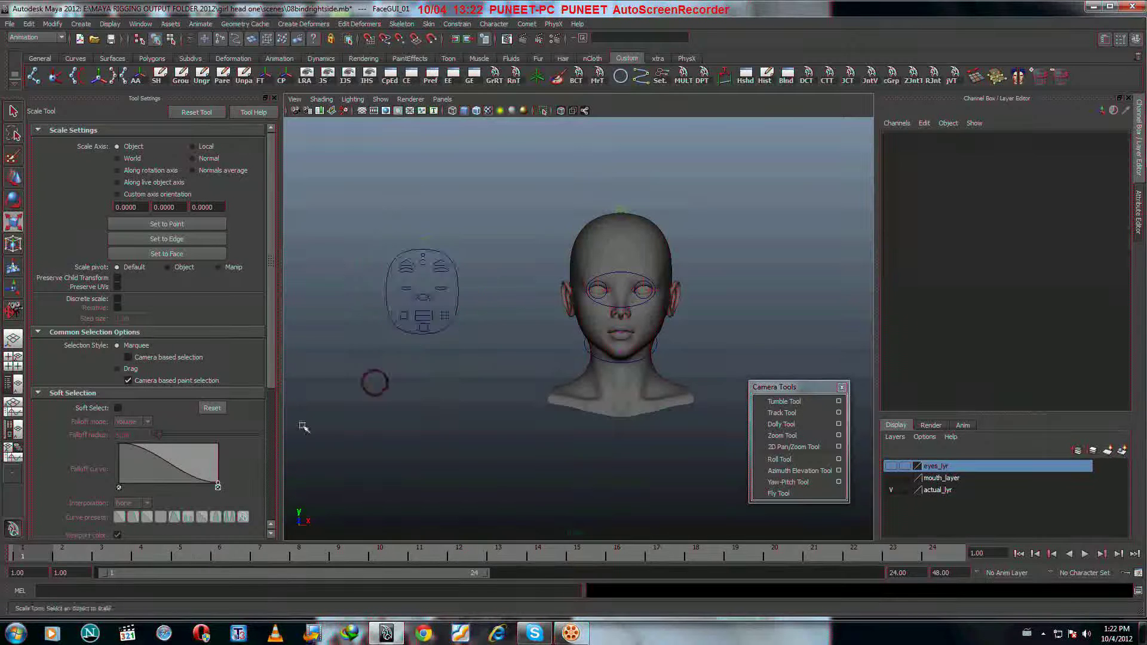
left_click(151, 25)
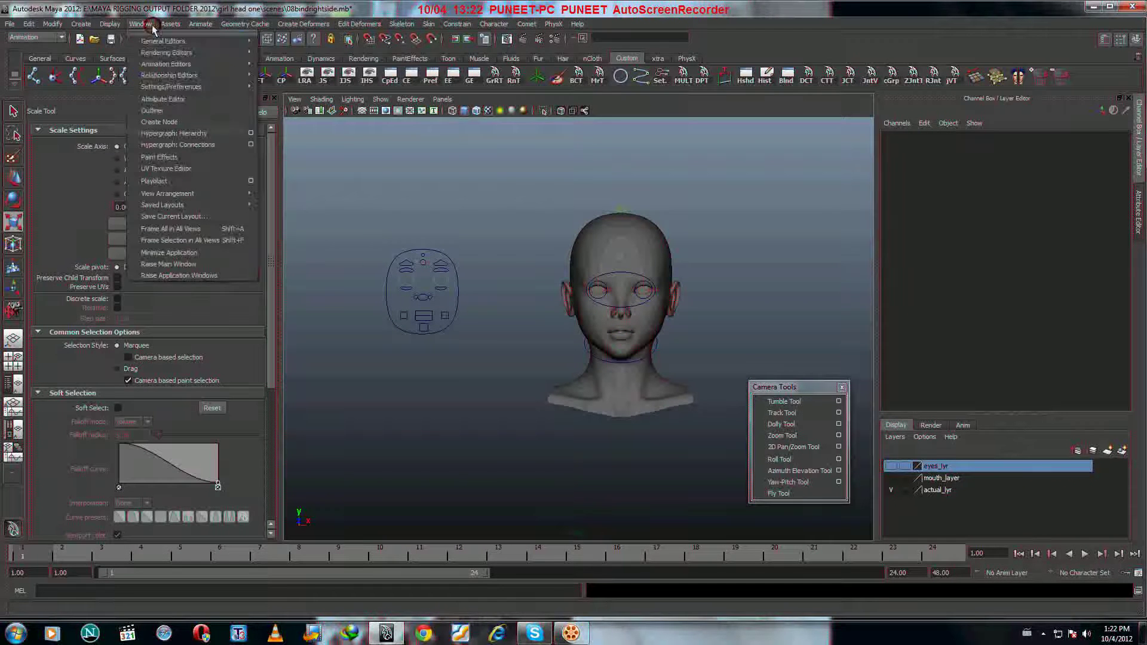
- In the Outliner, expand charNode01, select globalMove01, and frame the head rig
left_click(169, 110)
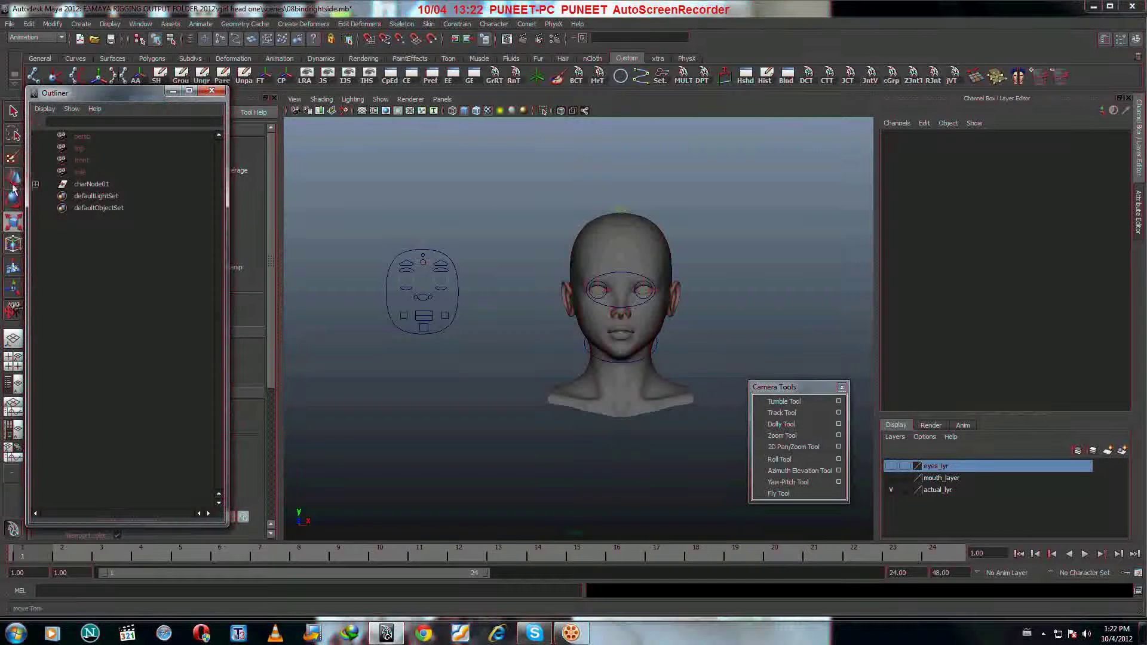
left_click(35, 185)
left_click(105, 197)
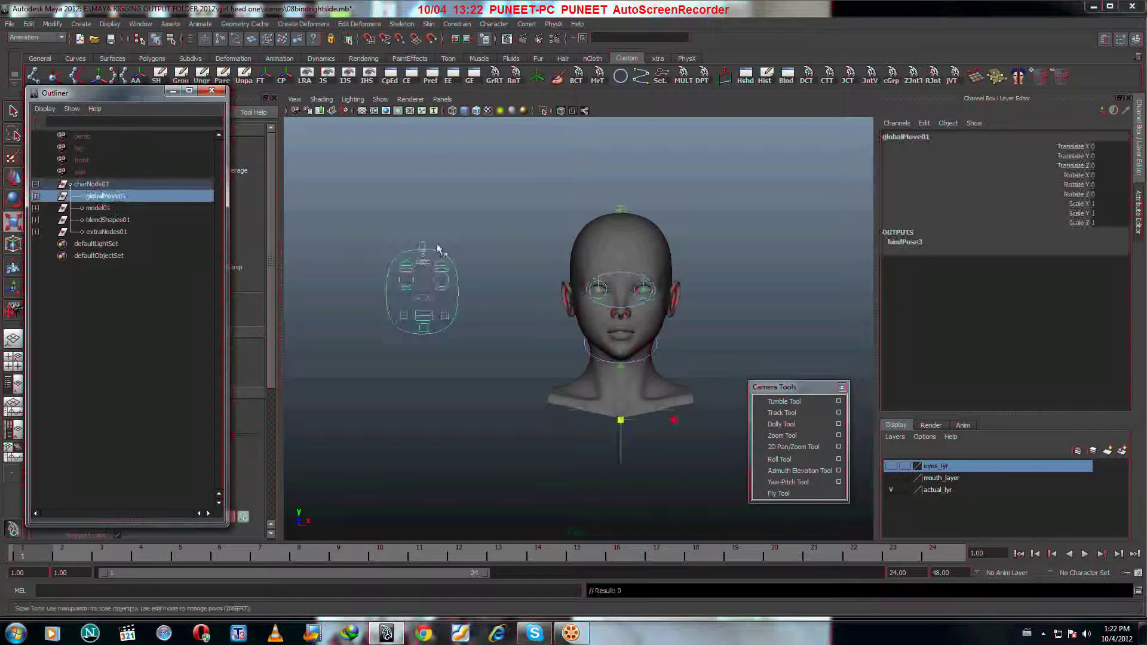
key("f")
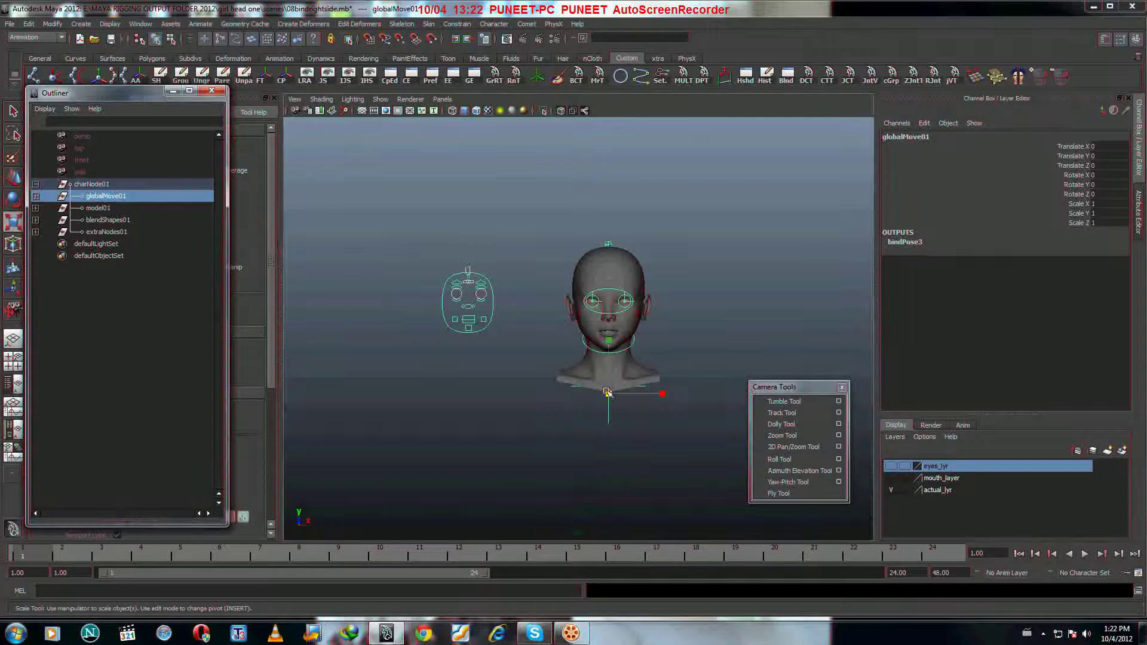
- Scale globalMove01 to shrink the whole head rig, then undo back to scale 1
left_click_drag(608, 394, 474, 299)
scroll(671, 389, "up", 10)
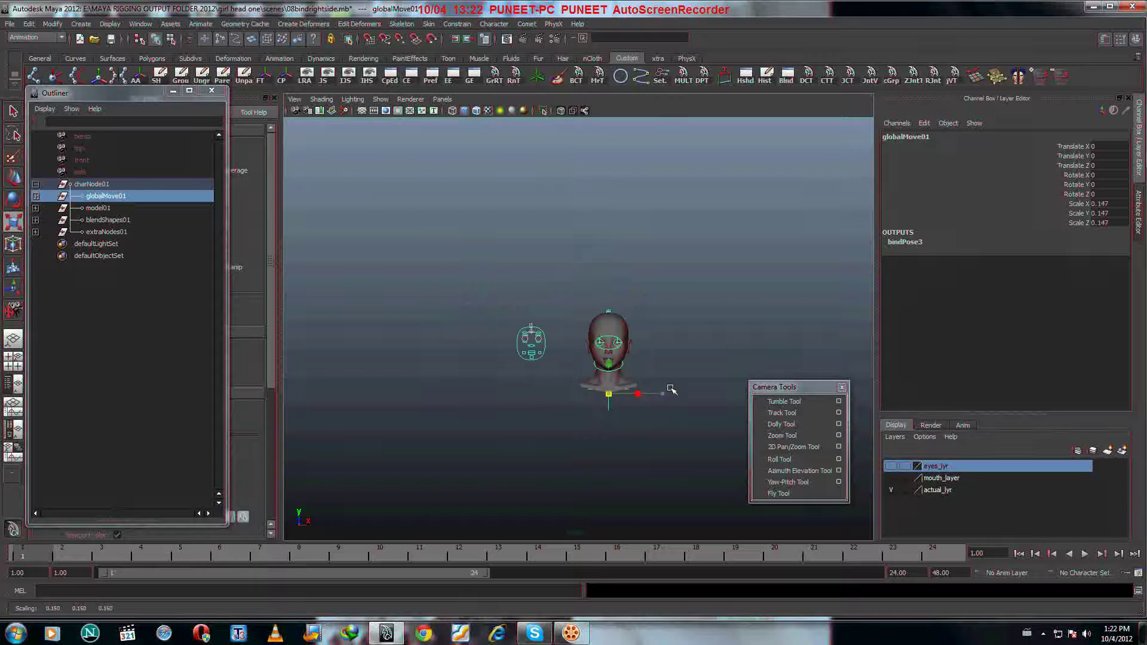
key("ctrl+z")
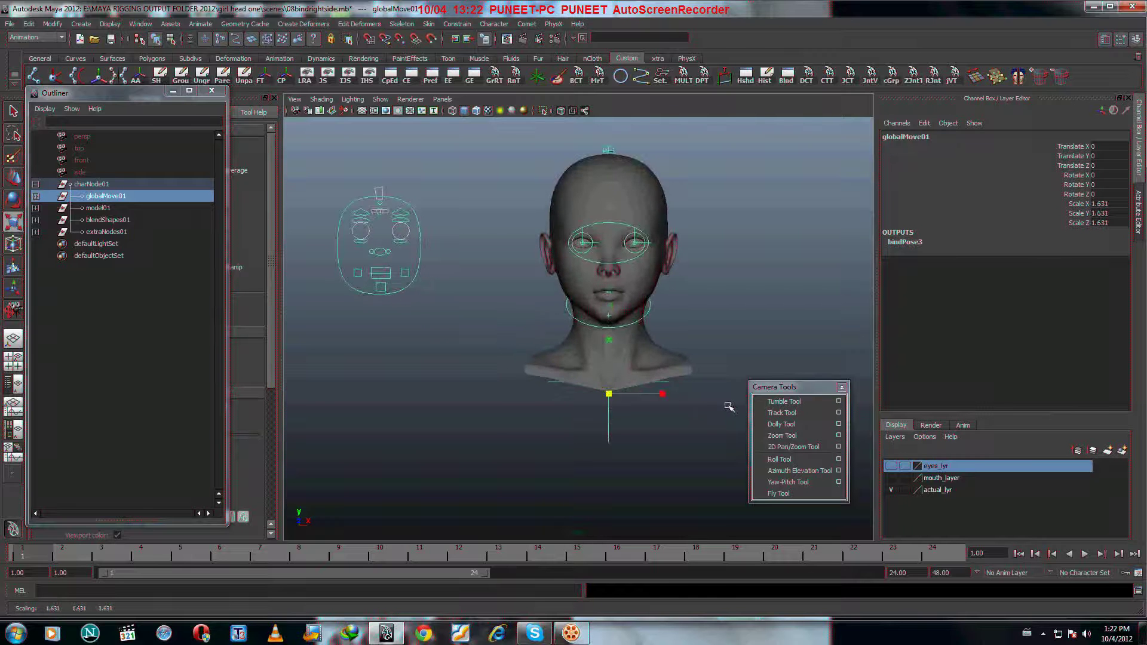
key("ctrl+z")
left_click(658, 457)
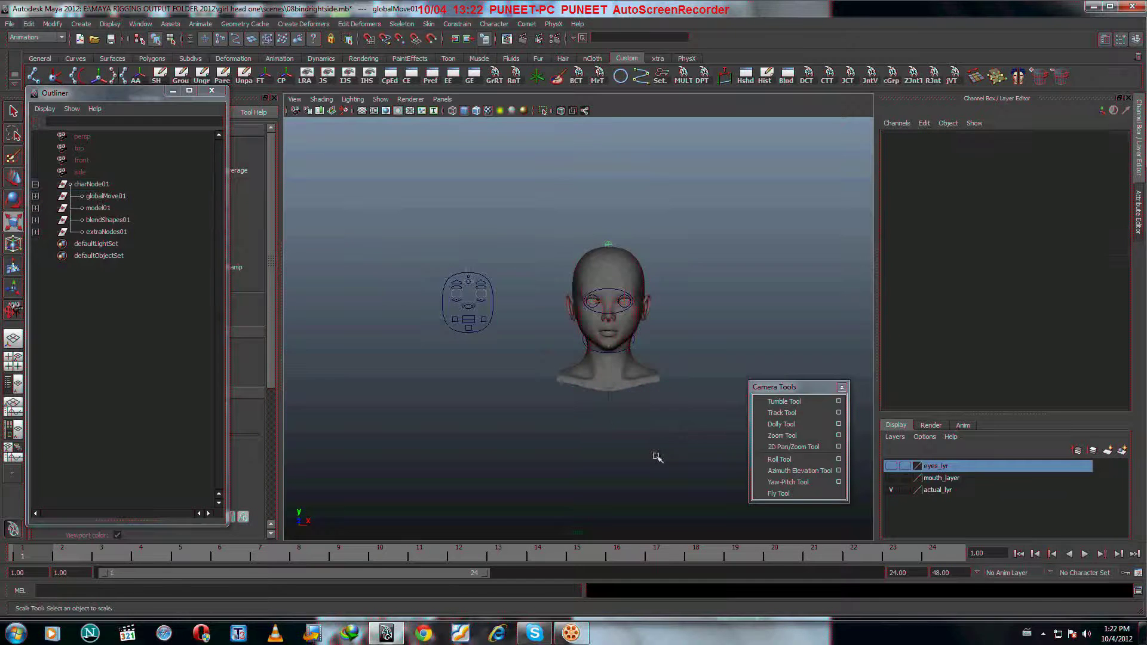
- Set FaceGUI_01's Scale X, Y and Z to 1 in the Channel Box
left_click(495, 302)
left_click_drag(1104, 203, 1110, 221)
type("1")
key("Return")
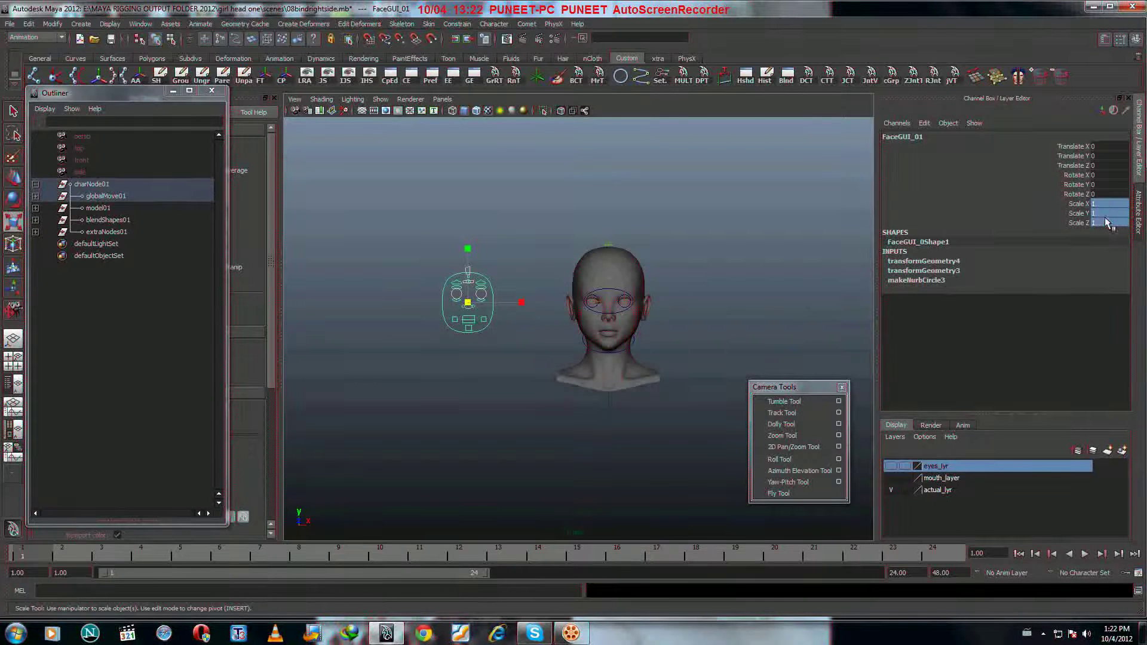
left_click(741, 299)
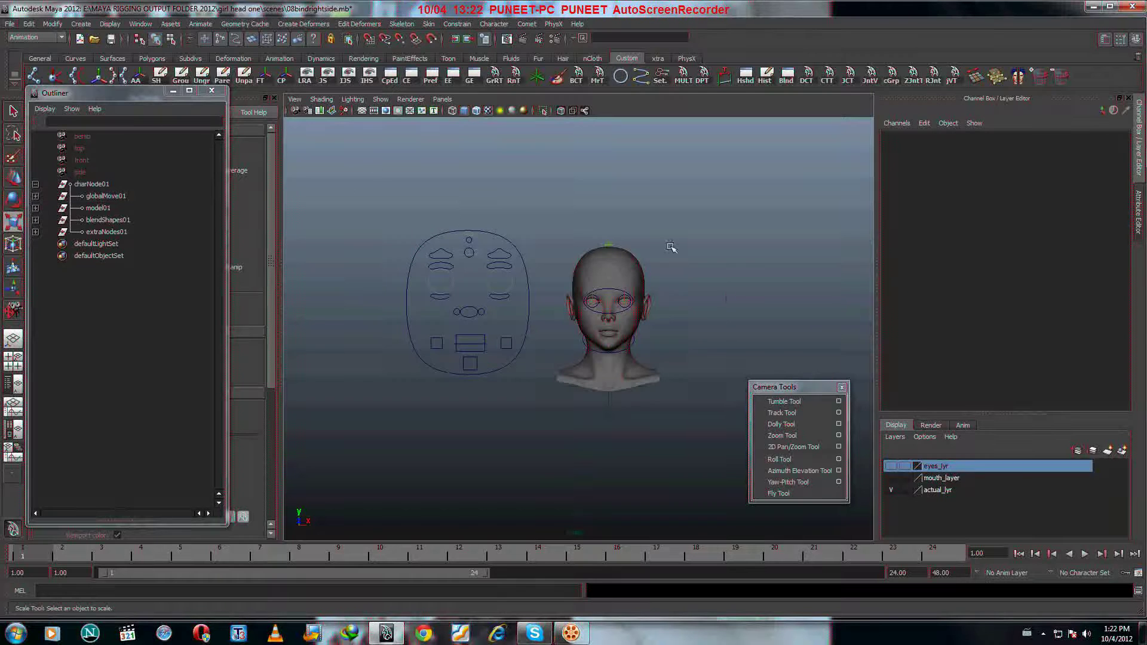